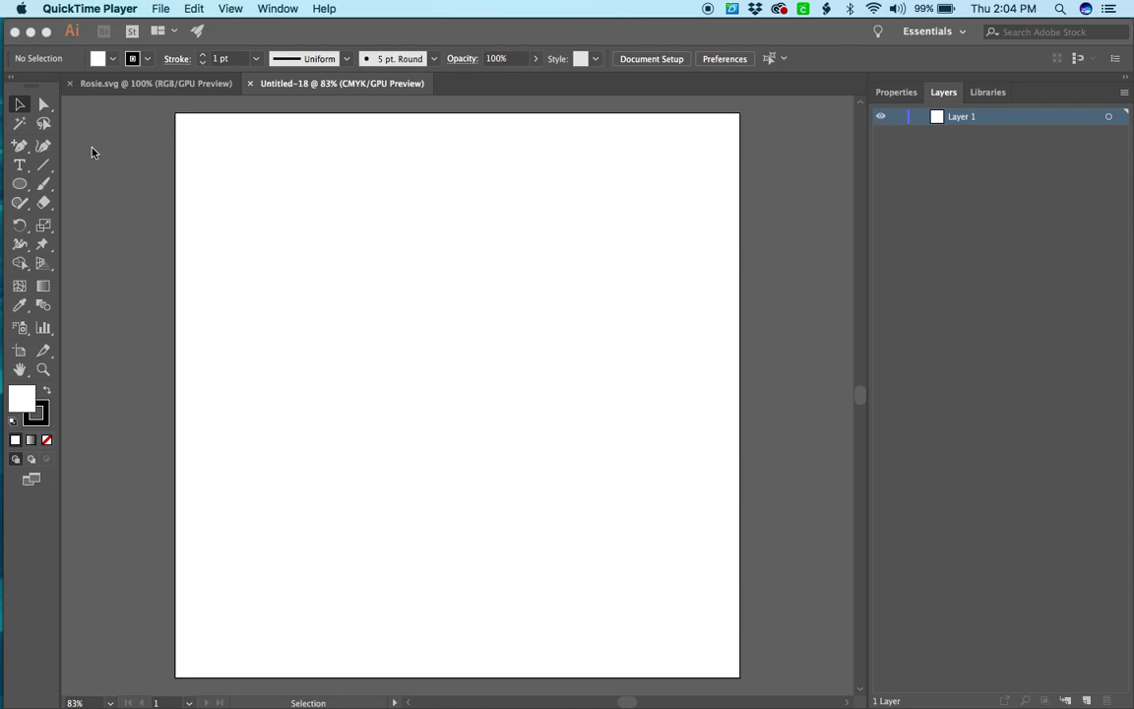
Bring Illustrator's blank Untitled-18 document to the front, with the Pathfinder, Color and Gradient panels visible
{"action": "left_click", "coordinate": [20, 185]}
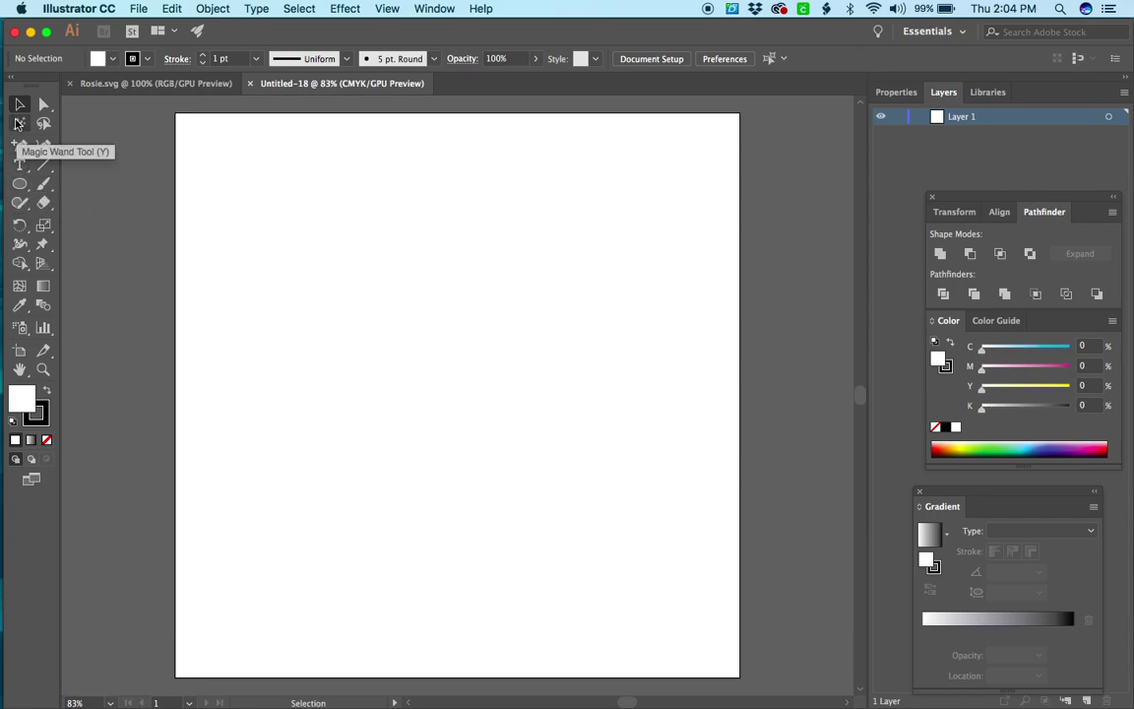
Draw a wide rounded rectangle across the upper half of the Untitled-18 artboard with the Rounded Rectangle Tool
{"action": "left_click", "coordinate": [21, 185]}
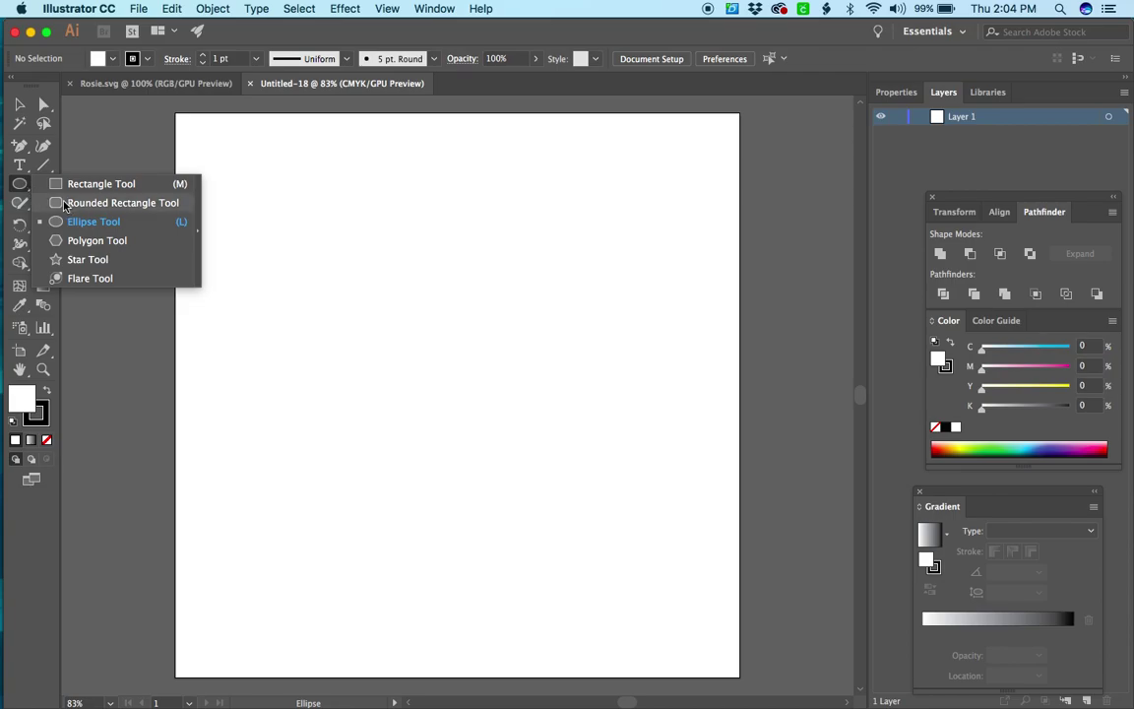
{"action": "left_click", "coordinate": [65, 203]}
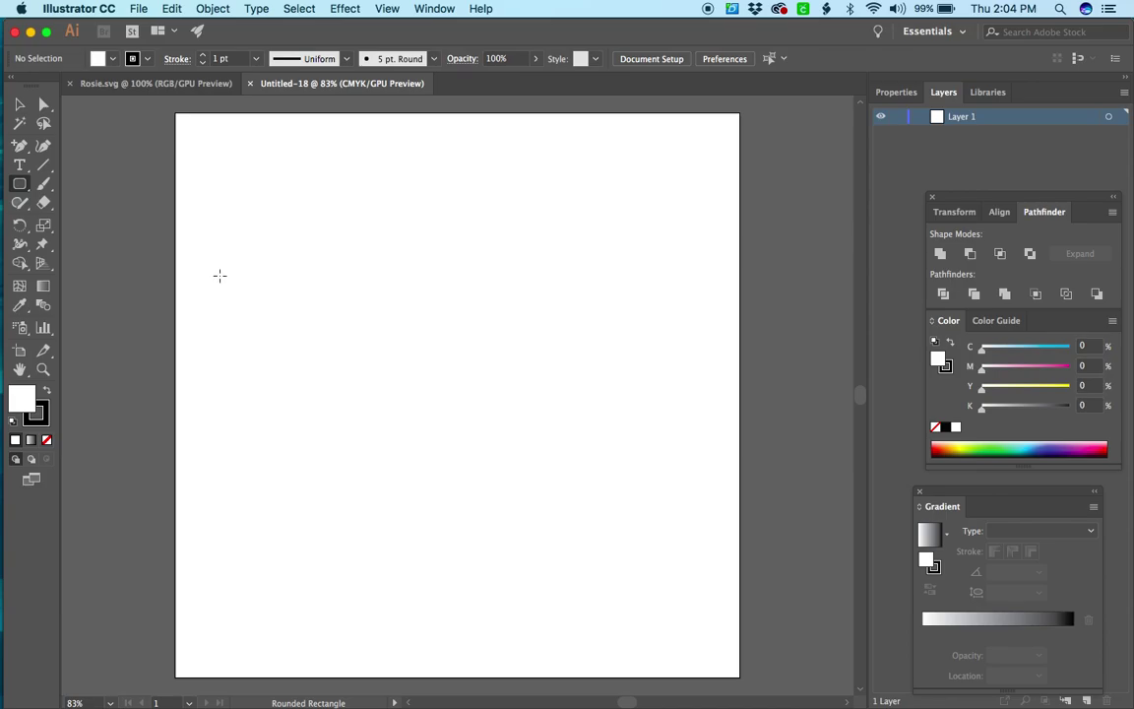
{"action": "left_click_drag", "start_coordinate": [203, 264], "coordinate": [692, 433]}
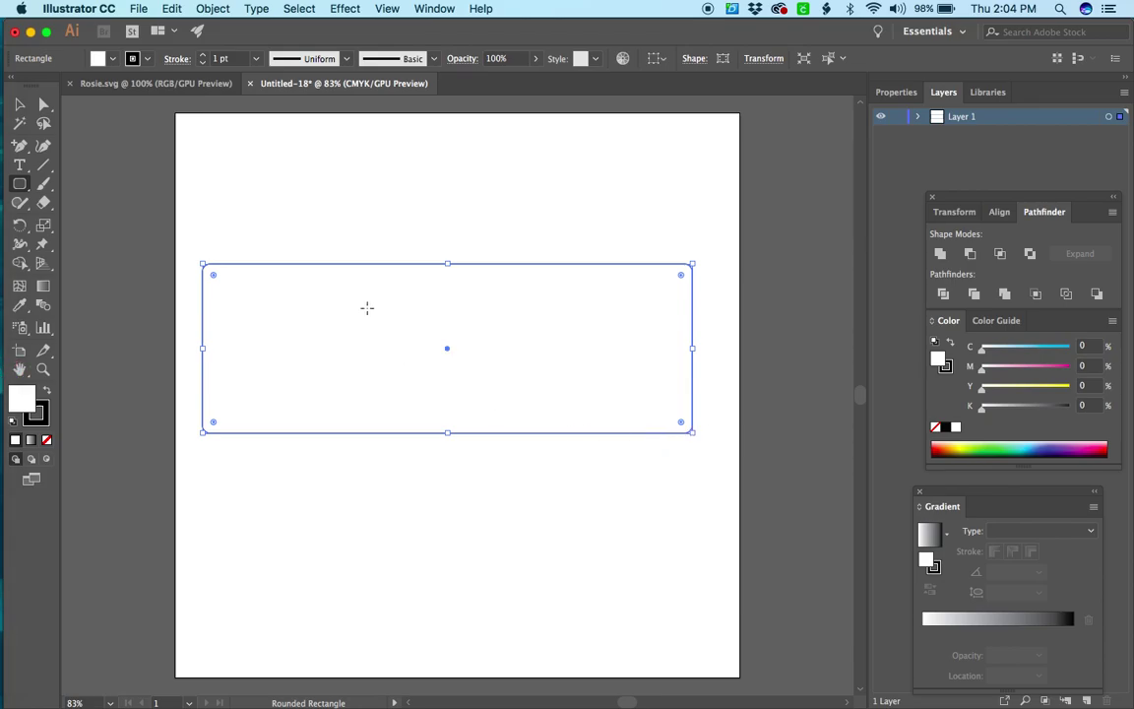
{"action": "left_click", "coordinate": [20, 103]}
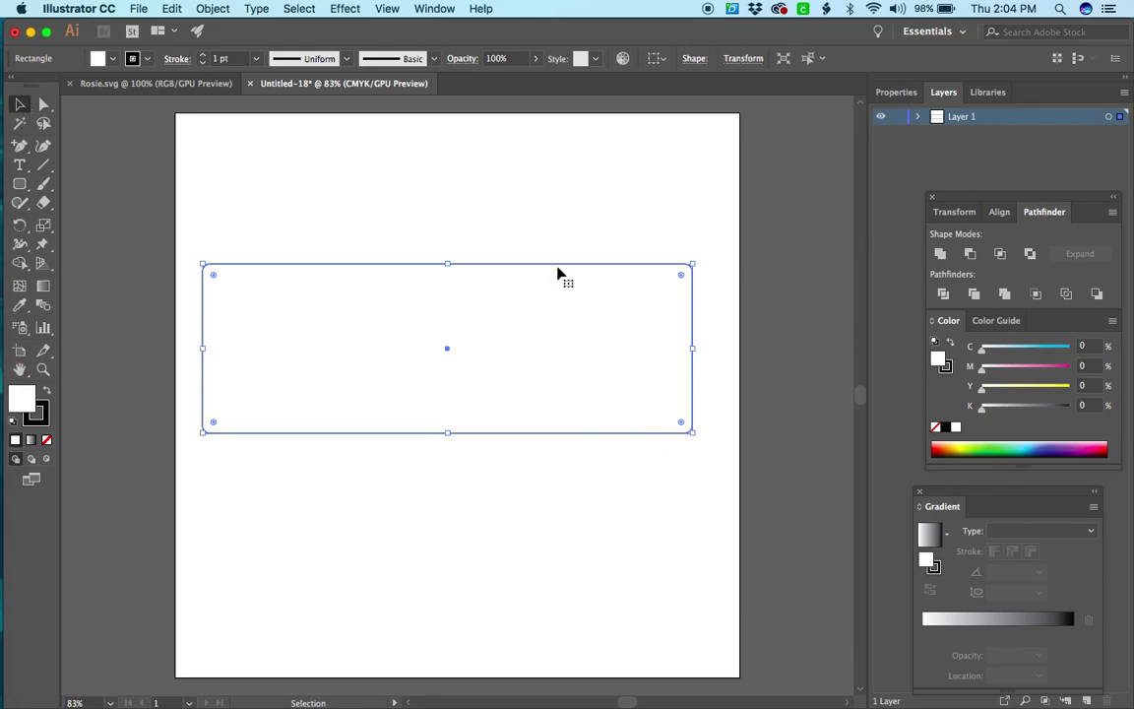
Resize the rounded rectangle to 11 in wide by 4 in tall and shift it slightly higher
{"action": "left_click", "coordinate": [743, 58]}
{"action": "left_click", "coordinate": [705, 86]}
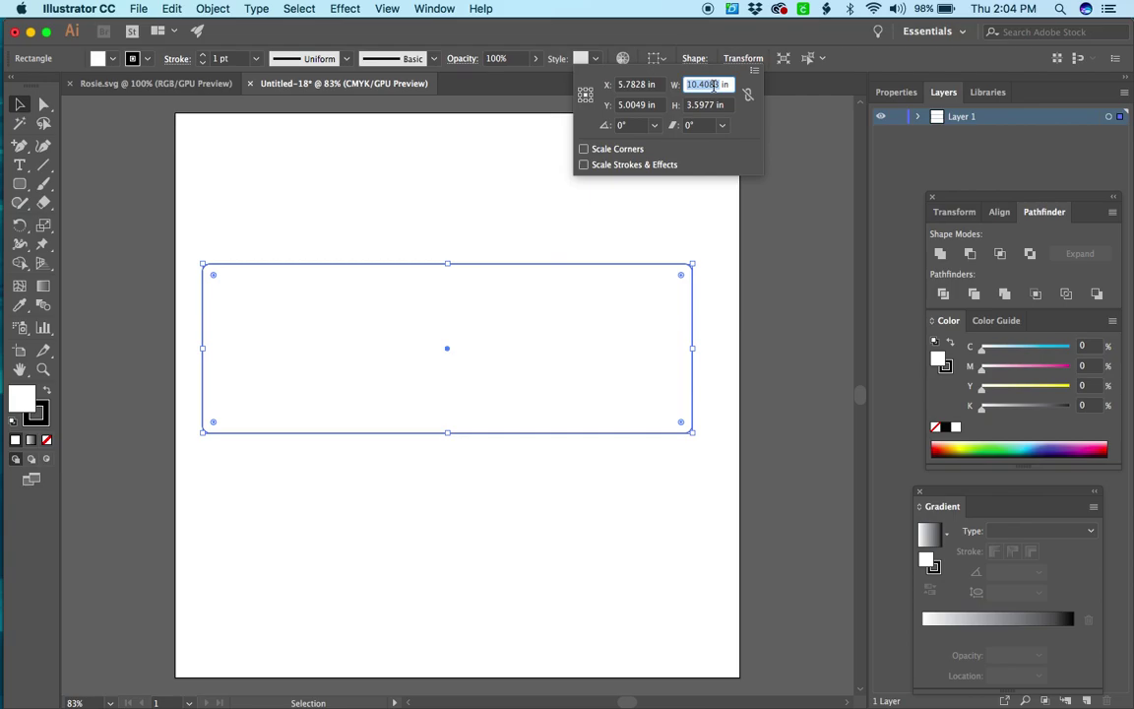
{"action": "type", "text": "11"}
{"action": "key", "text": "Tab"}
{"action": "type", "text": "4"}
{"action": "key", "text": "Return"}
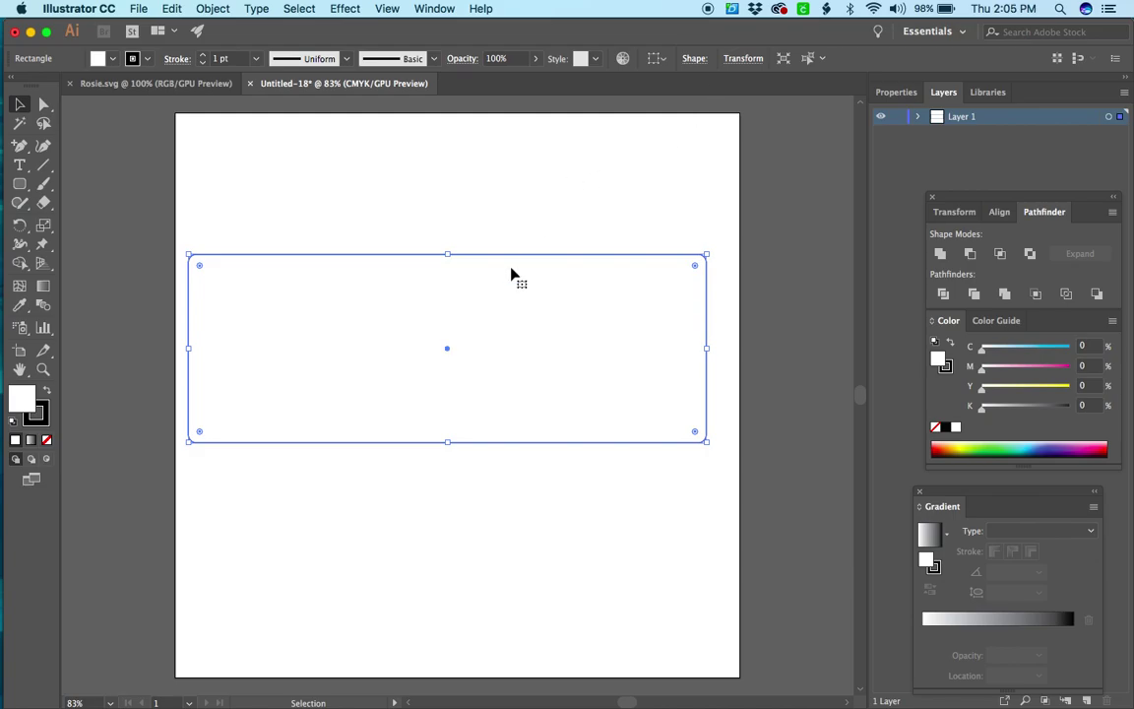
{"action": "left_click_drag", "start_coordinate": [516, 255], "coordinate": [516, 240]}
{"action": "left_click", "coordinate": [562, 434]}
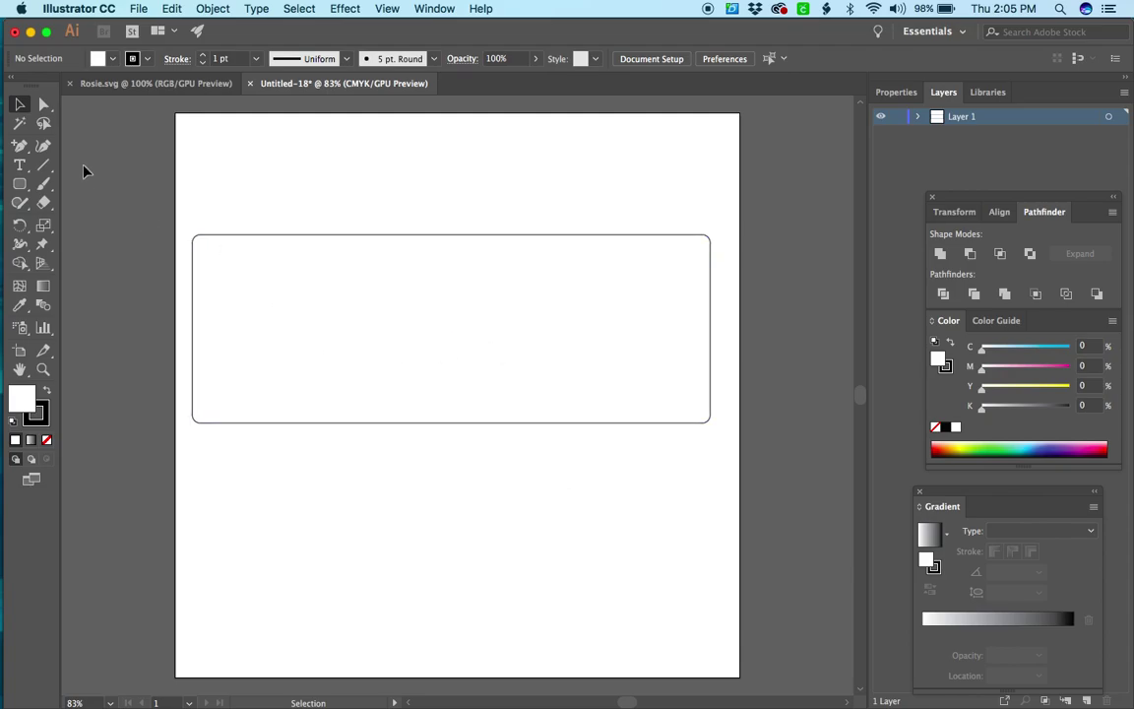
Type 'Amelia' in a centre-aligned text frame inside the rectangle and start enlarging its font size
{"action": "left_click", "coordinate": [21, 165]}
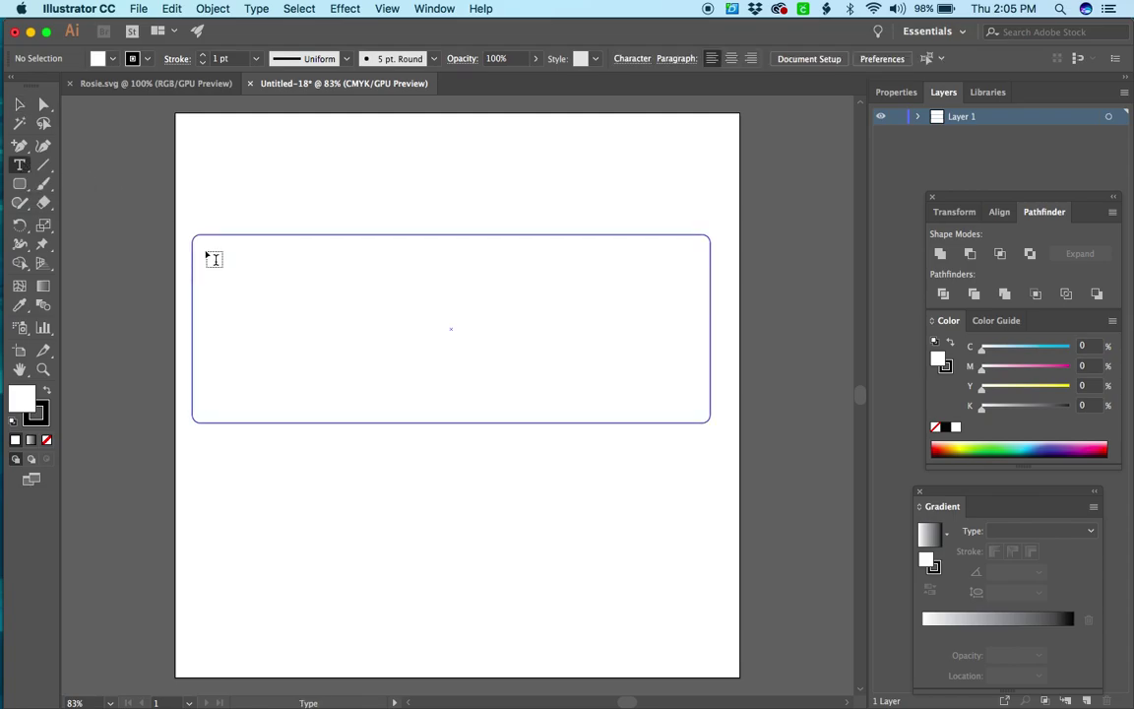
{"action": "left_click_drag", "start_coordinate": [207, 253], "coordinate": [698, 409]}
{"action": "left_click", "coordinate": [901, 58]}
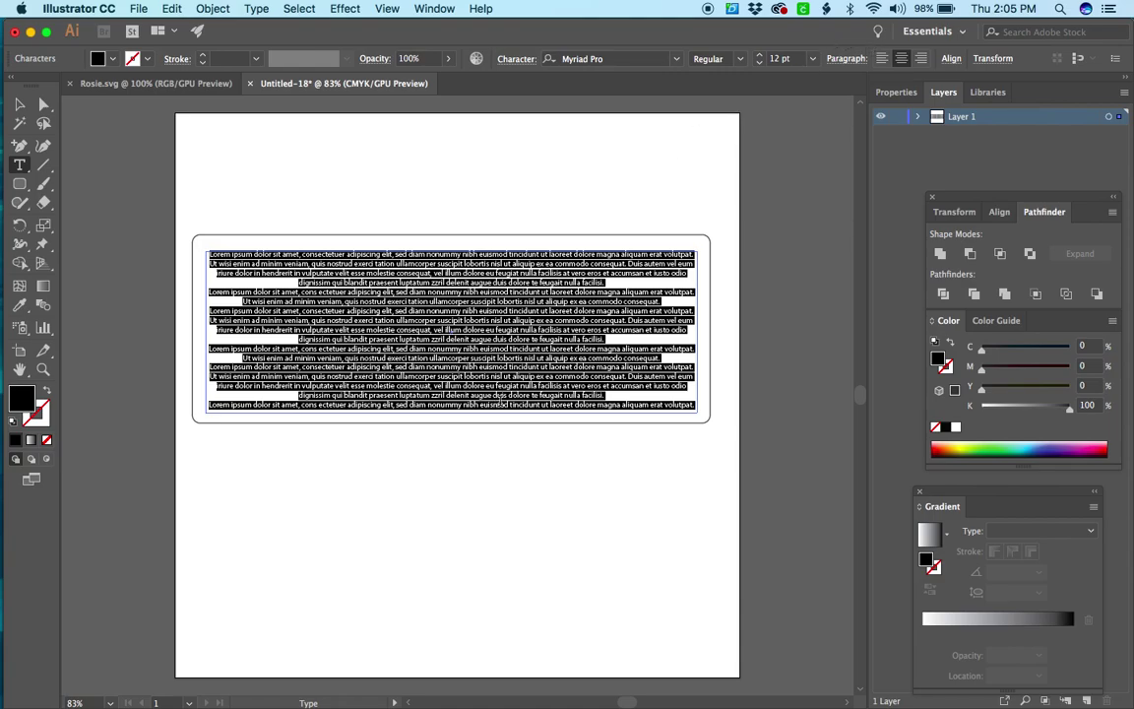
{"action": "type", "text": "Amelia"}
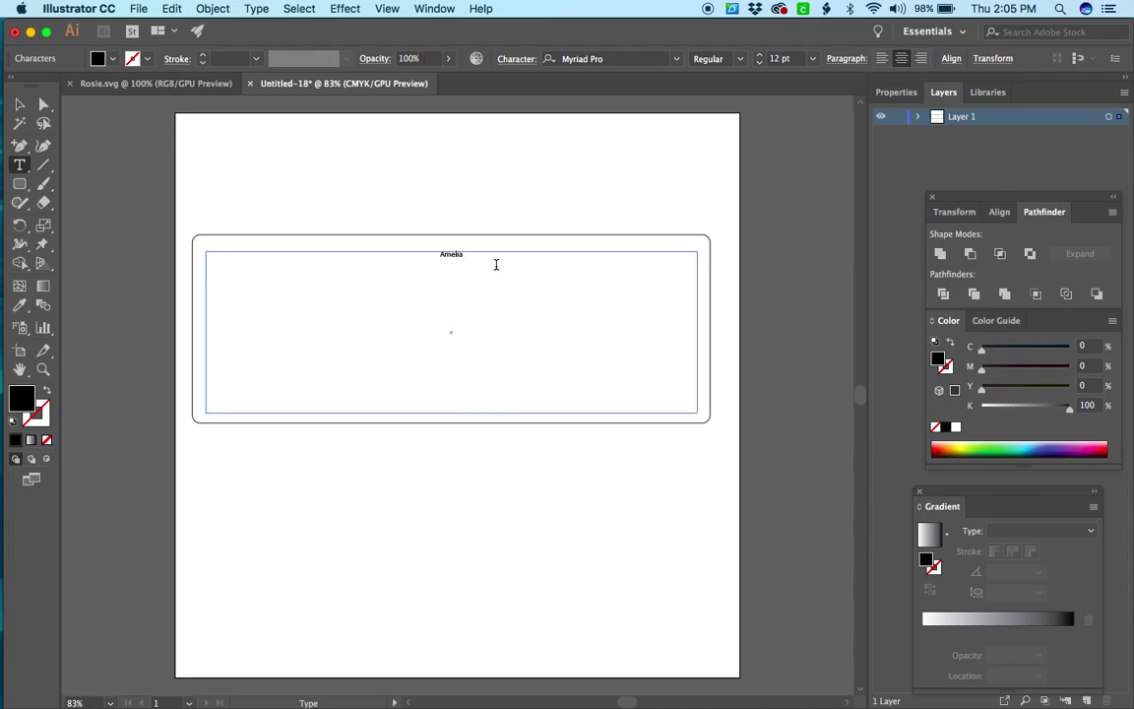
{"action": "left_click_drag", "start_coordinate": [497, 262], "coordinate": [418, 258]}
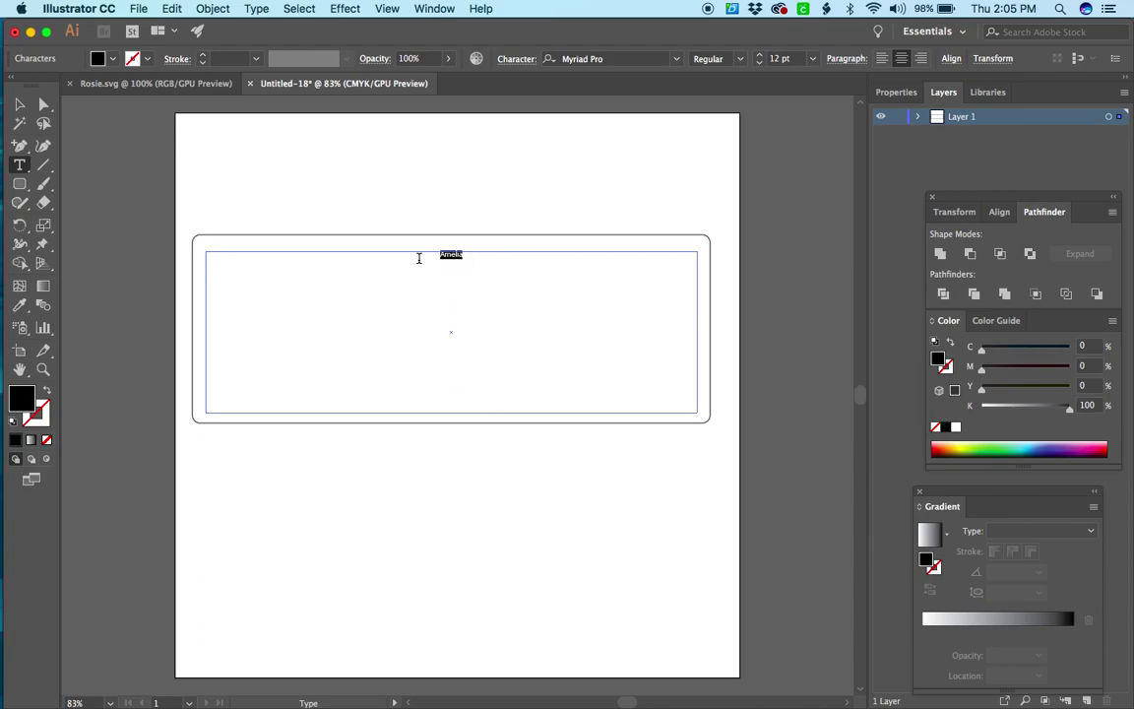
{"action": "left_click", "coordinate": [763, 60]}
{"action": "left_click", "coordinate": [763, 60]}
{"action": "left_click", "coordinate": [763, 60]}
Enlarge Amelia to 177 pt and try the Birthstone Bounce typeface
{"action": "left_click_drag", "start_coordinate": [763, 60], "coordinate": [763, 60]}
{"action": "left_click", "coordinate": [676, 59]}
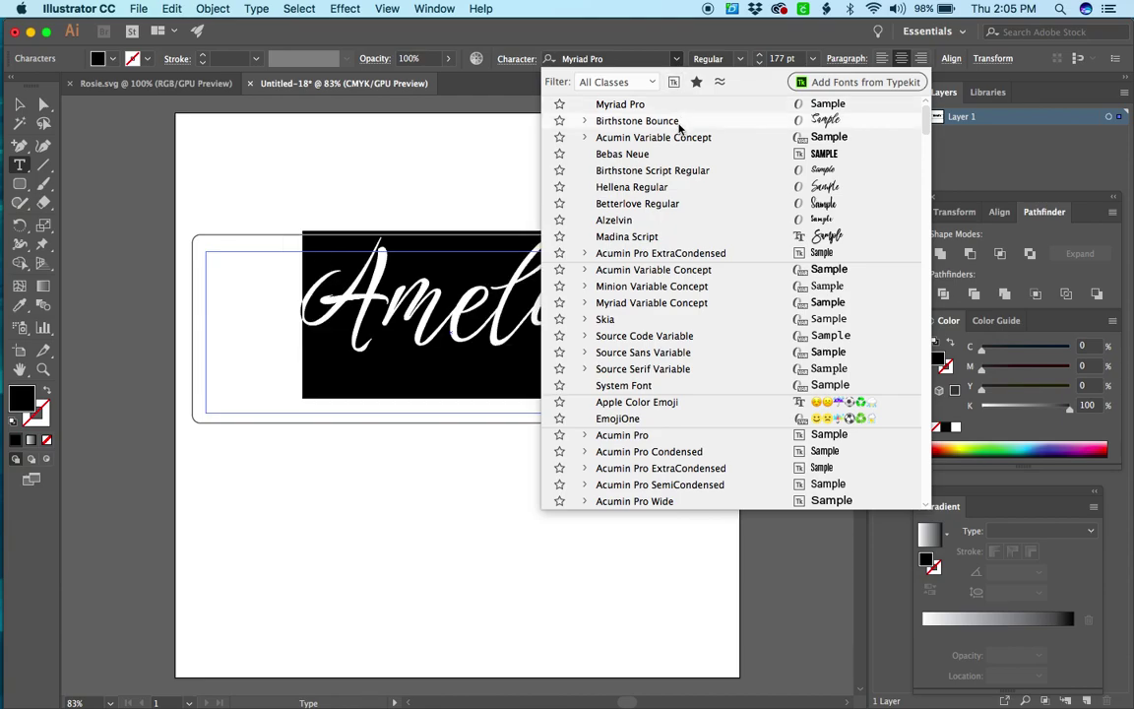
{"action": "left_click", "coordinate": [679, 124]}
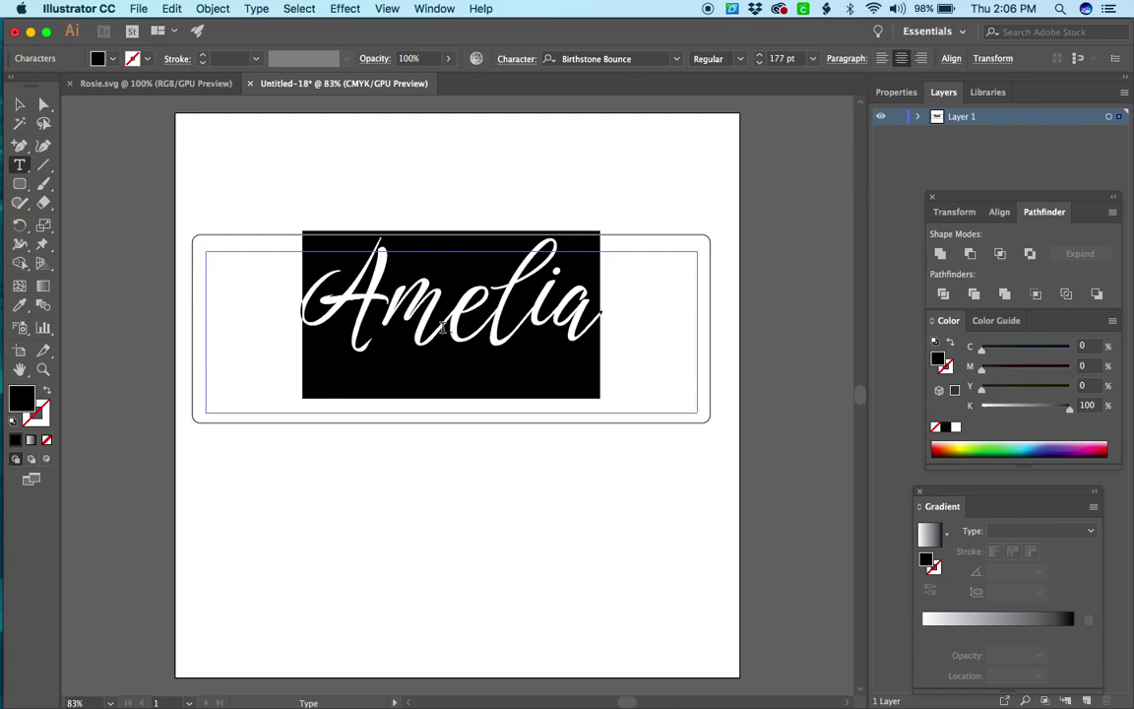
Set Amelia in Arial Rounded MT Bold instead
{"action": "left_click", "coordinate": [677, 61]}
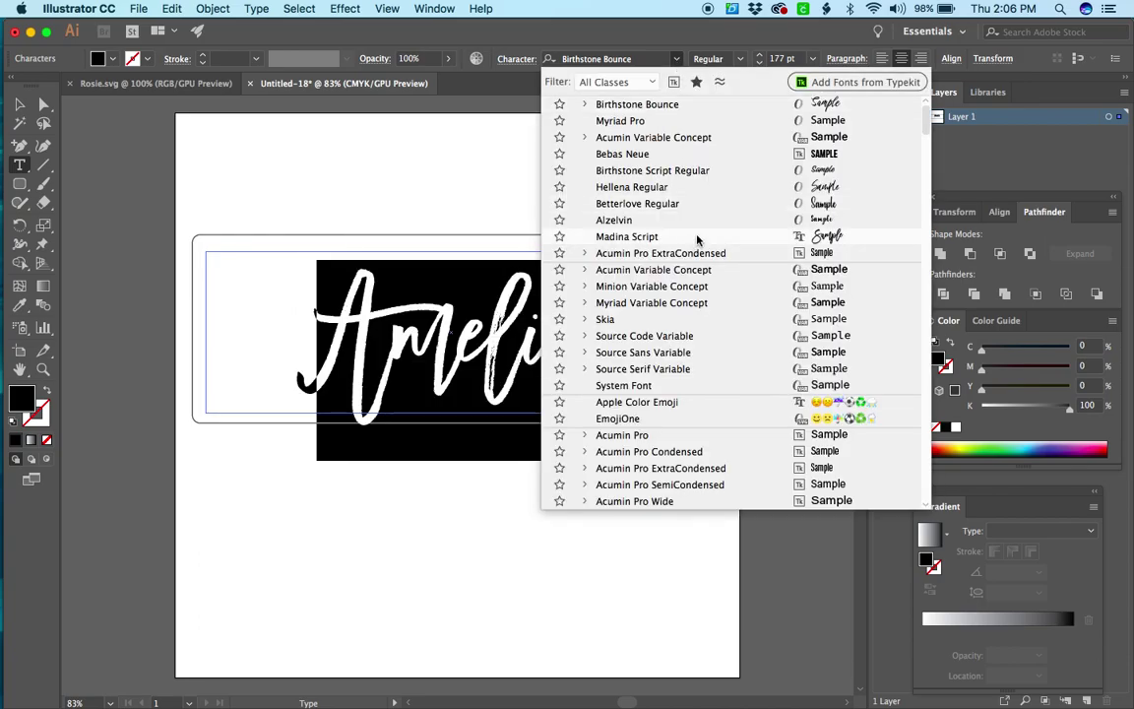
{"action": "scroll", "coordinate": [697, 239], "scroll_direction": "down", "scroll_amount": 10}
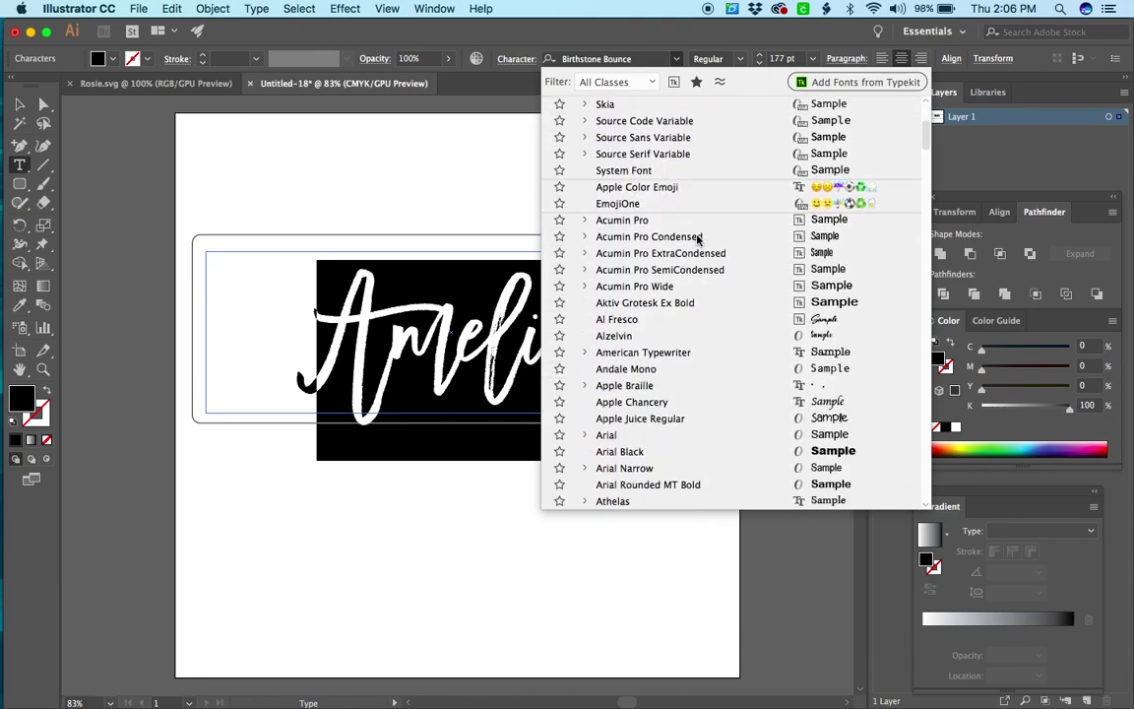
{"action": "scroll", "coordinate": [697, 239], "scroll_direction": "up", "scroll_amount": 10}
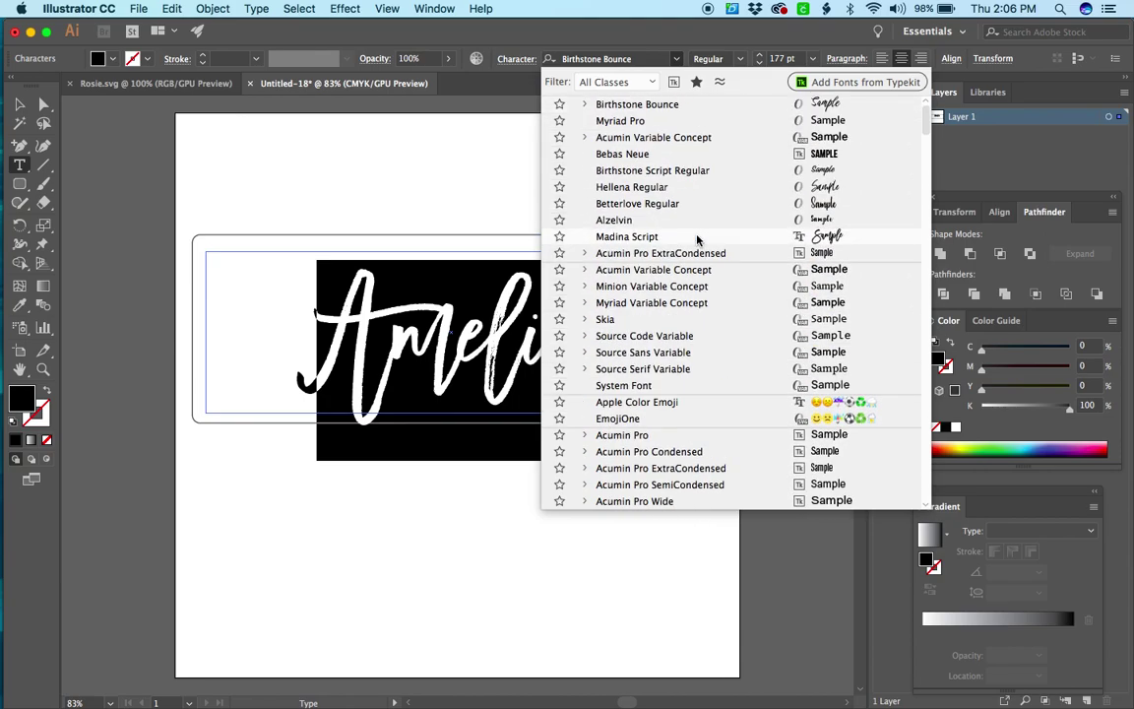
{"action": "scroll", "coordinate": [697, 239], "scroll_direction": "down", "scroll_amount": 20}
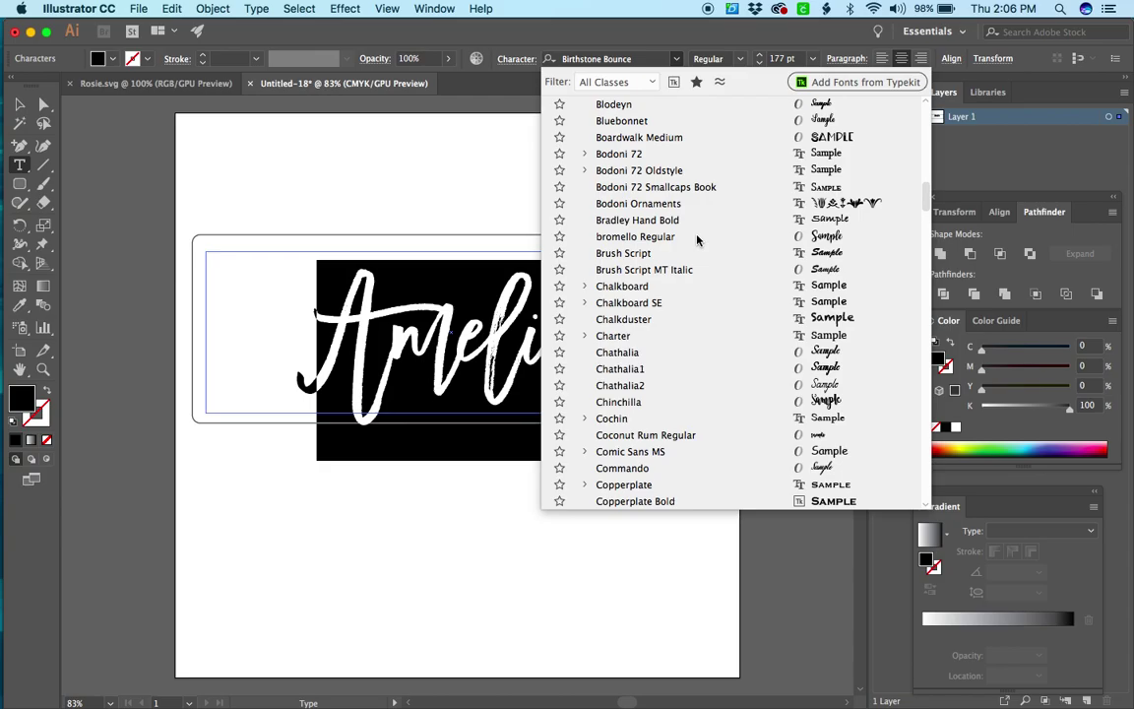
{"action": "scroll", "coordinate": [697, 240], "scroll_direction": "down", "scroll_amount": 20}
{"action": "scroll", "coordinate": [697, 240], "scroll_direction": "up", "scroll_amount": 15}
{"action": "scroll", "coordinate": [697, 239], "scroll_direction": "up", "scroll_amount": 20}
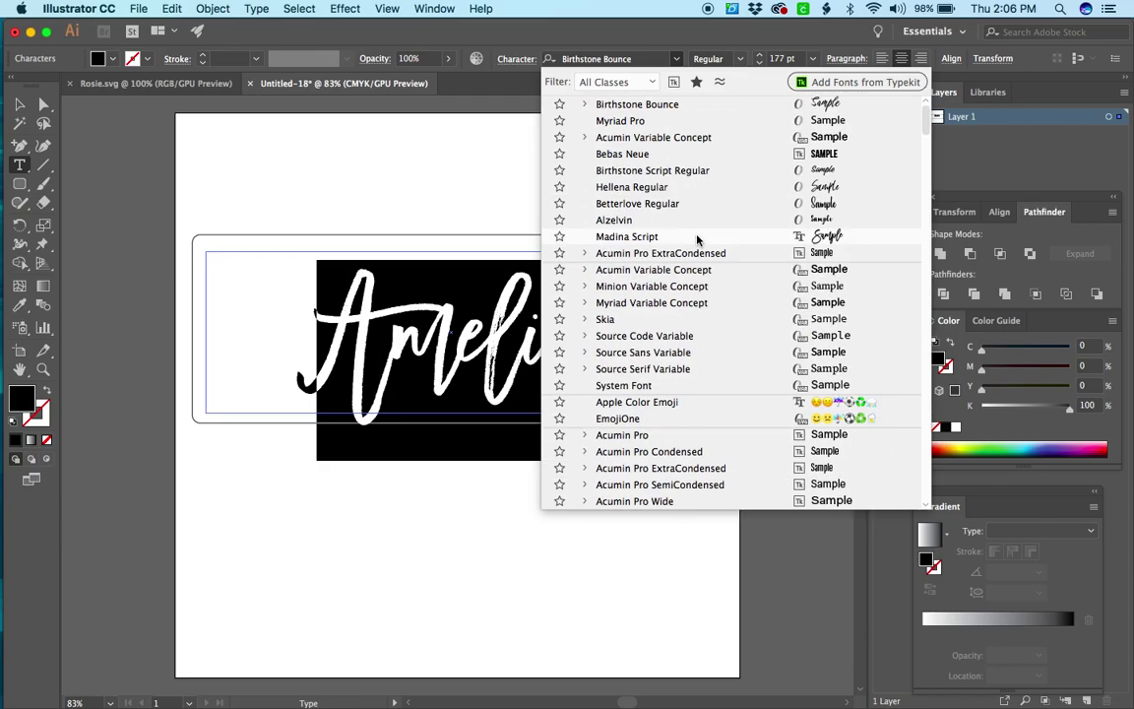
{"action": "scroll", "coordinate": [697, 240], "scroll_direction": "down", "scroll_amount": 2}
{"action": "scroll", "coordinate": [697, 239], "scroll_direction": "down", "scroll_amount": 8}
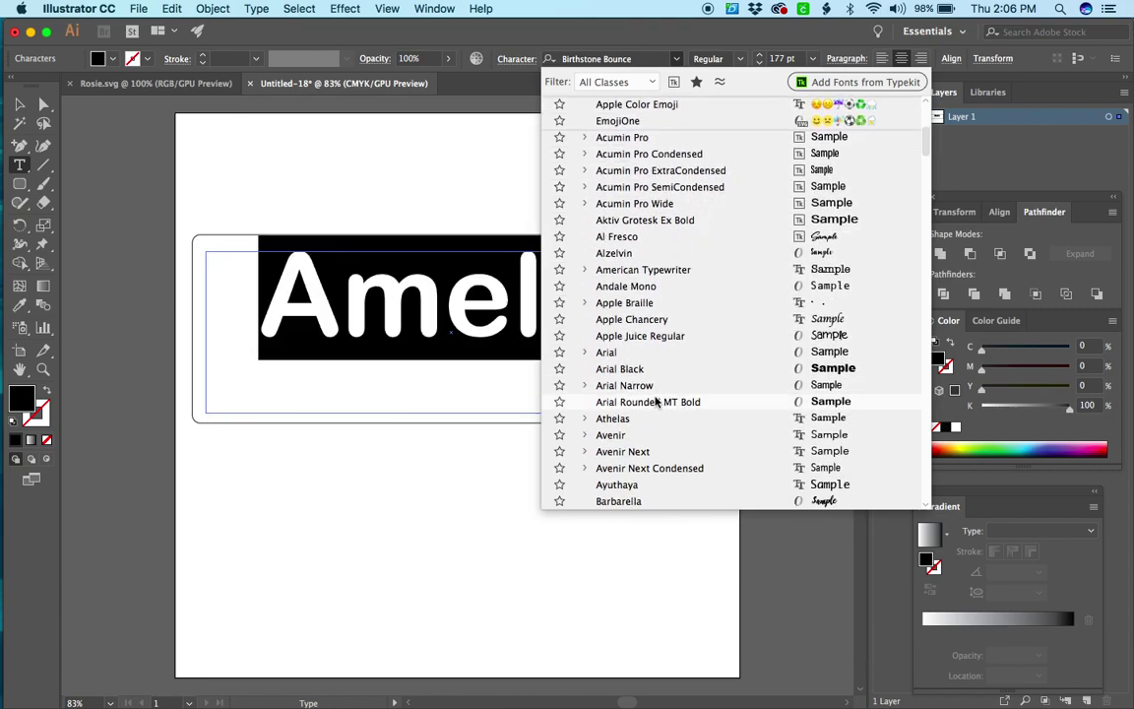
{"action": "left_click", "coordinate": [653, 399]}
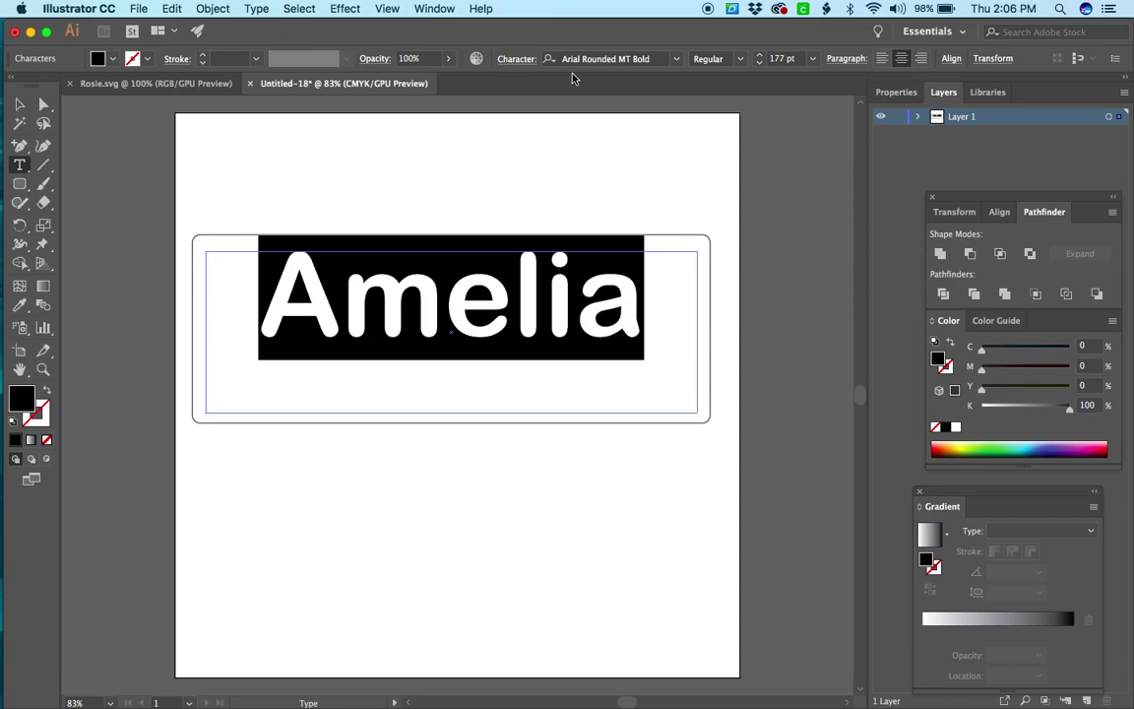
Convert Amelia to outlines with Create Outlines and drag the letters lower inside the rectangle
{"action": "left_click", "coordinate": [21, 105]}
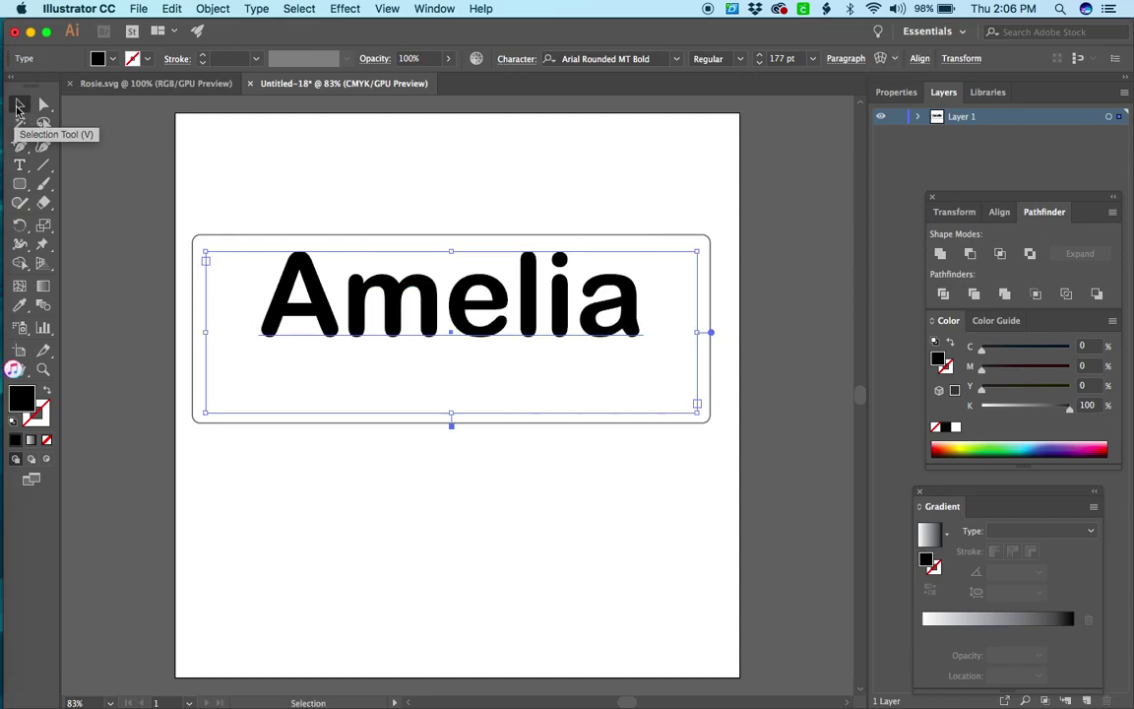
{"action": "right_click", "coordinate": [402, 307]}
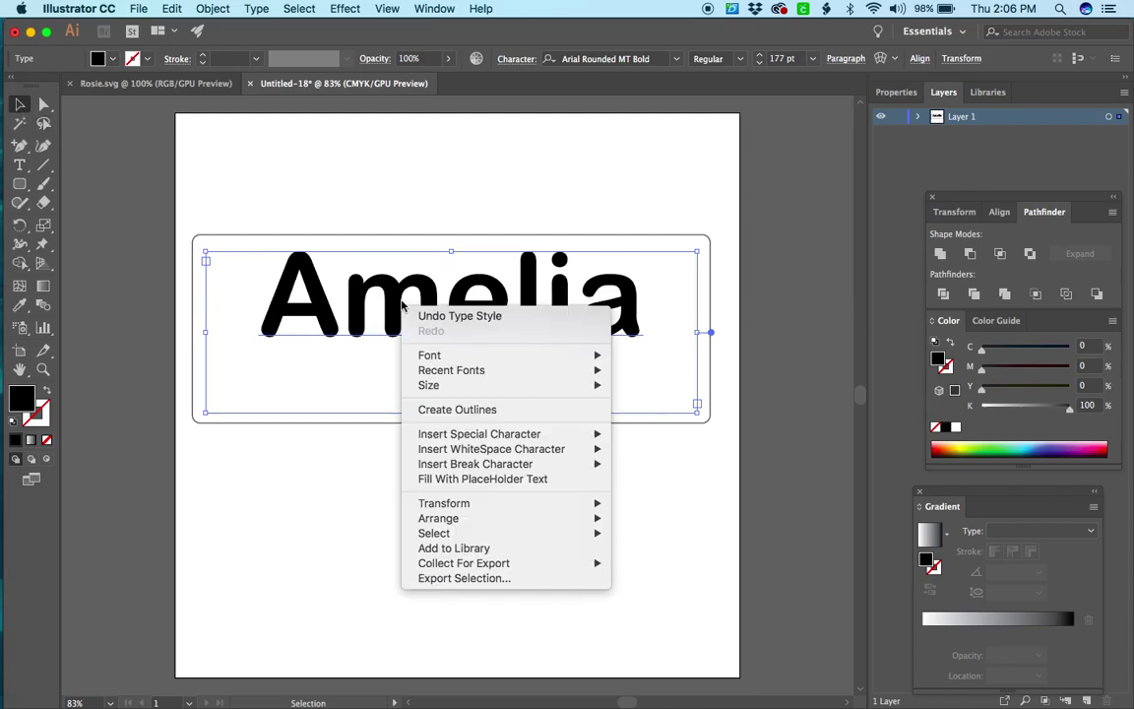
{"action": "left_click", "coordinate": [446, 410]}
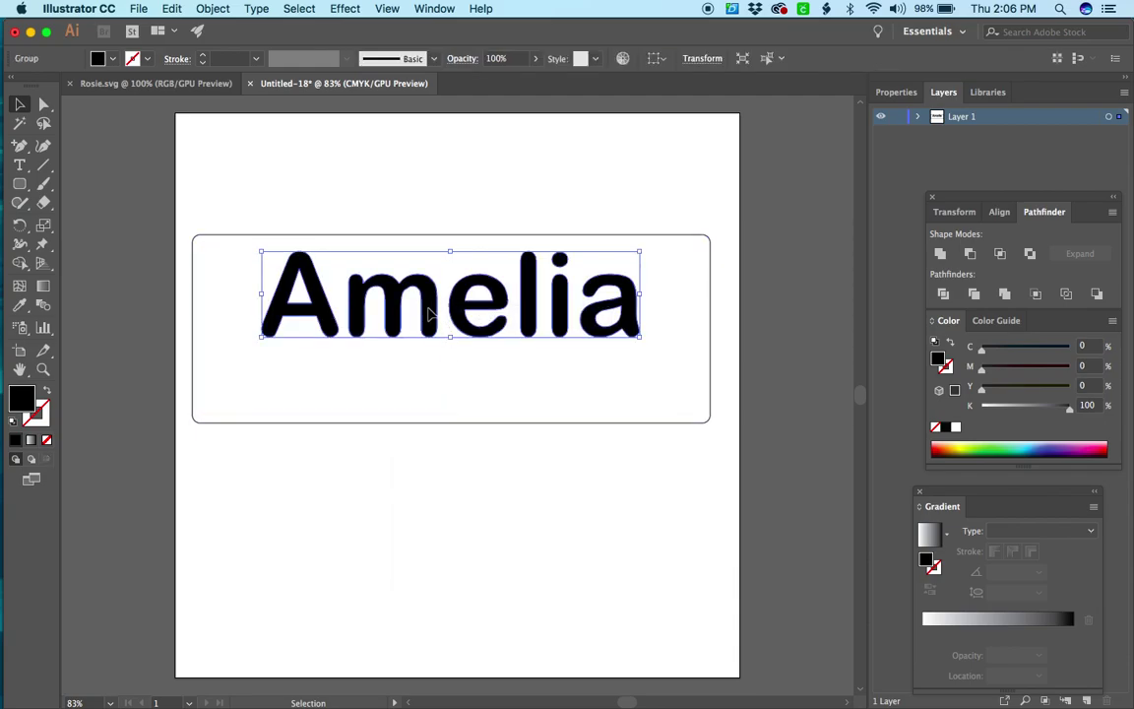
{"action": "left_click_drag", "start_coordinate": [428, 310], "coordinate": [430, 352]}
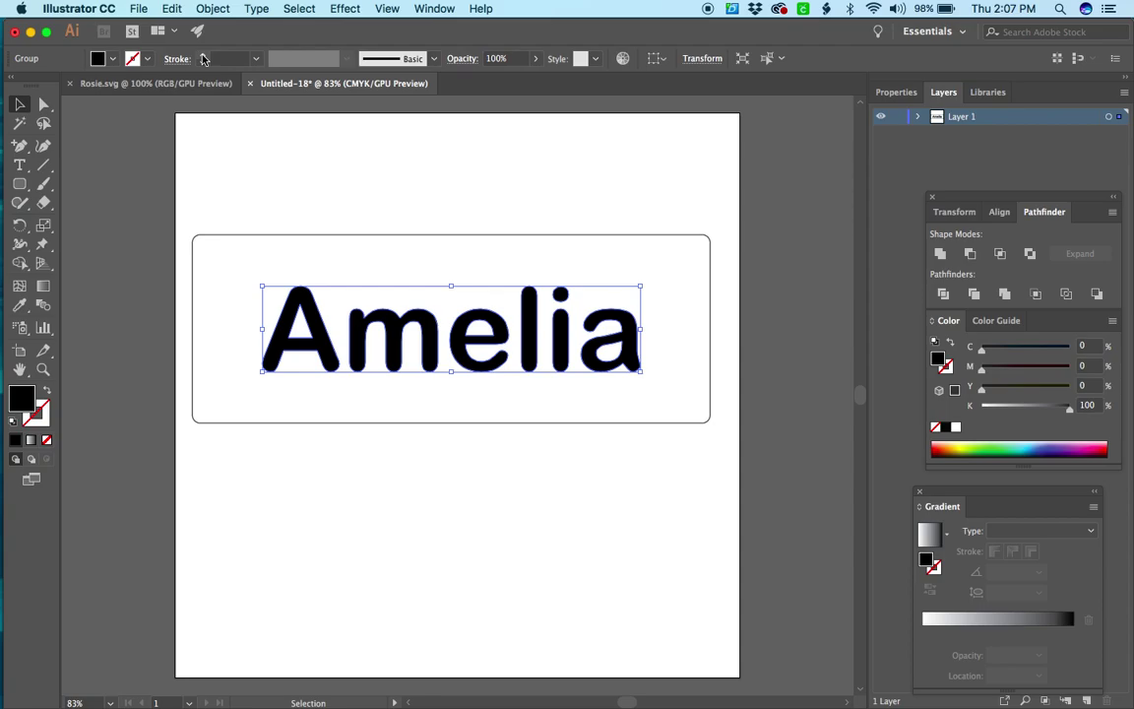
{"action": "left_click", "coordinate": [203, 57]}
{"action": "left_click", "coordinate": [203, 56]}
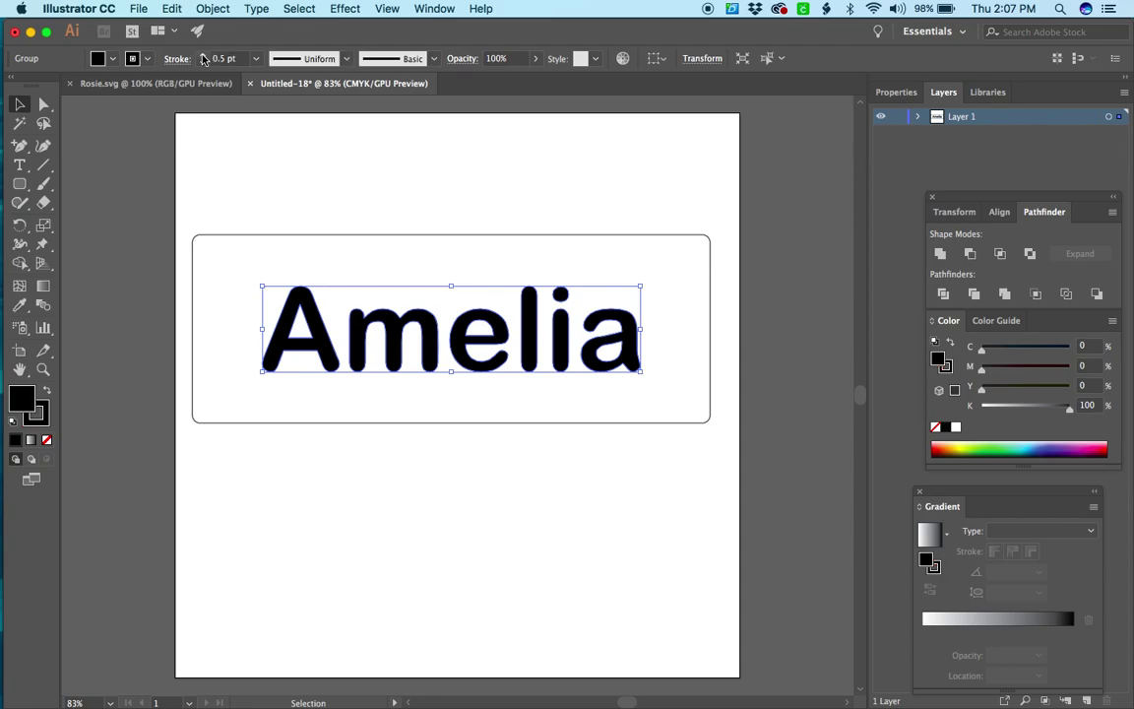
{"action": "left_click", "coordinate": [203, 56]}
{"action": "left_click", "coordinate": [203, 56]}
{"action": "left_click", "coordinate": [203, 56]}
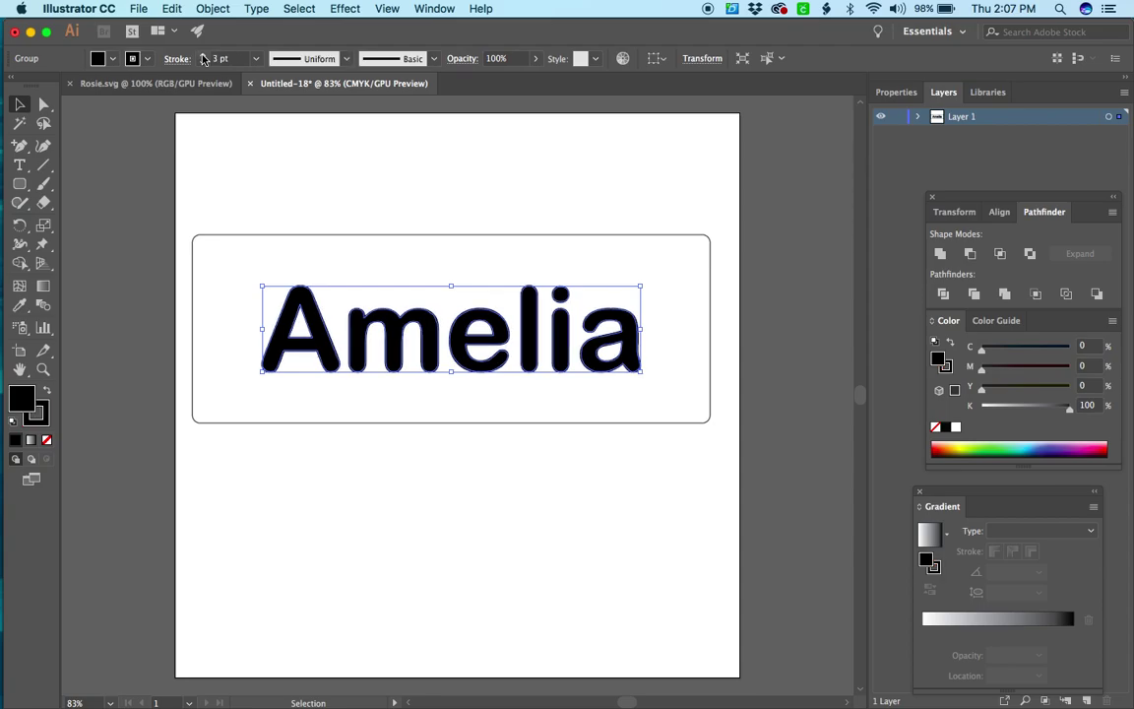
{"action": "left_click", "coordinate": [202, 57]}
{"action": "left_click", "coordinate": [203, 56]}
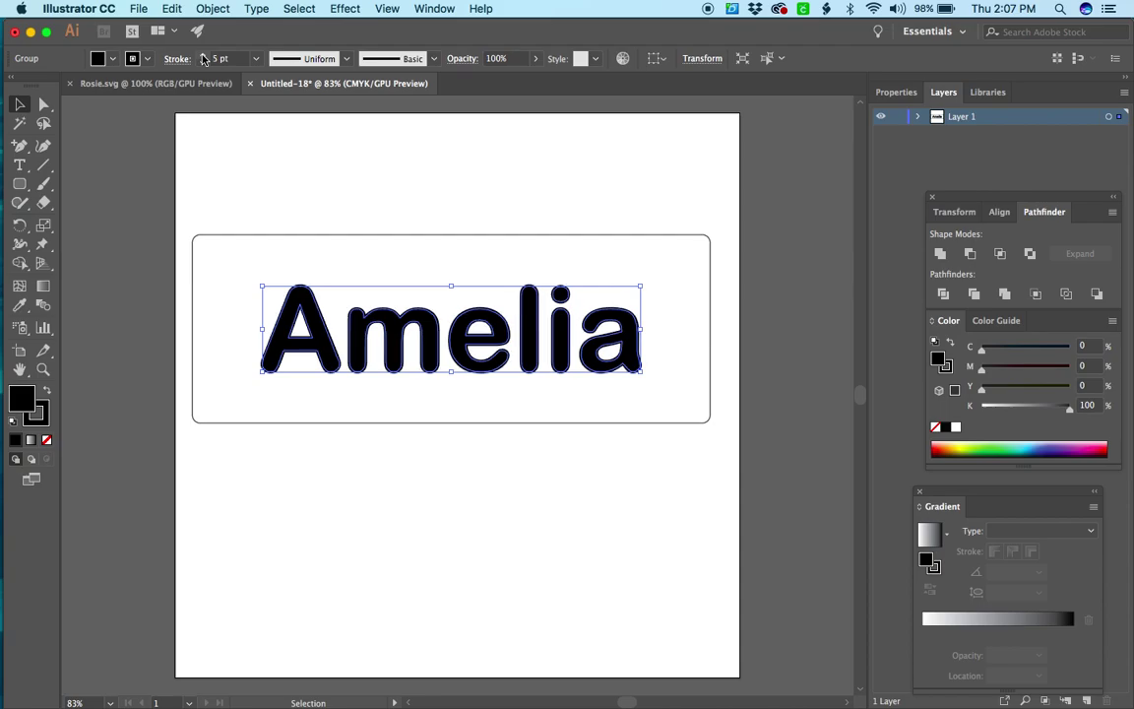
{"action": "left_click", "coordinate": [392, 301]}
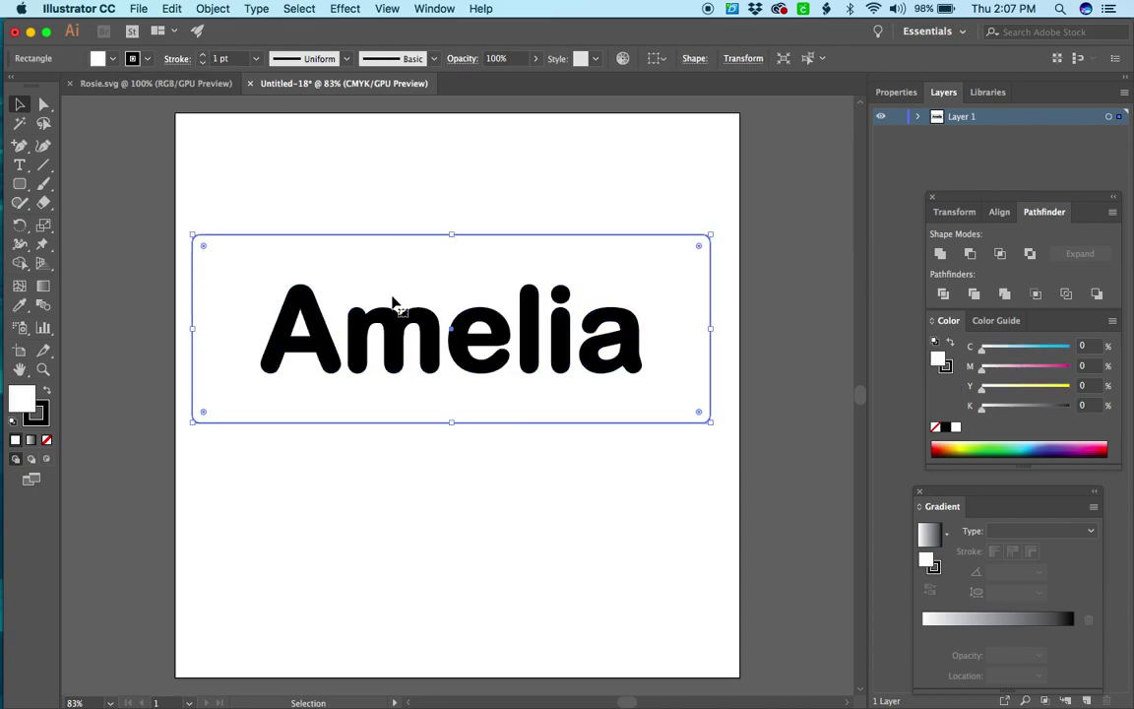
{"action": "scroll", "coordinate": [394, 313], "scroll_direction": "up", "scroll_amount": 1}
{"action": "scroll", "coordinate": [394, 313], "scroll_direction": "up", "scroll_amount": 5}
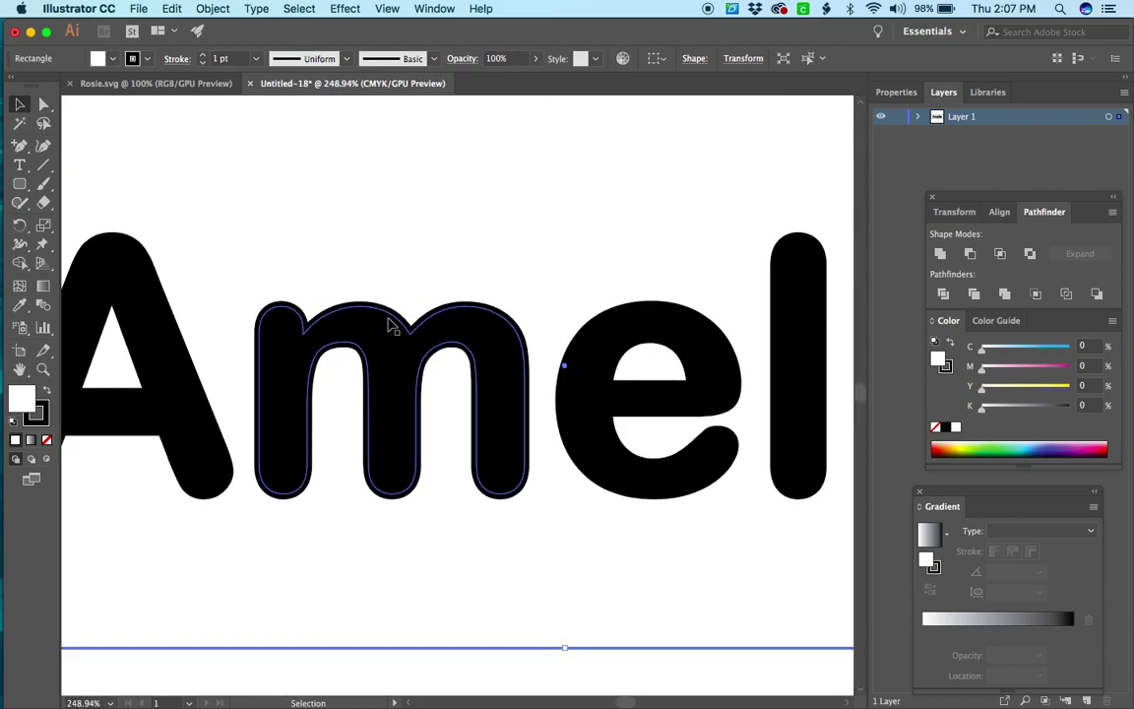
{"action": "left_click", "coordinate": [378, 322]}
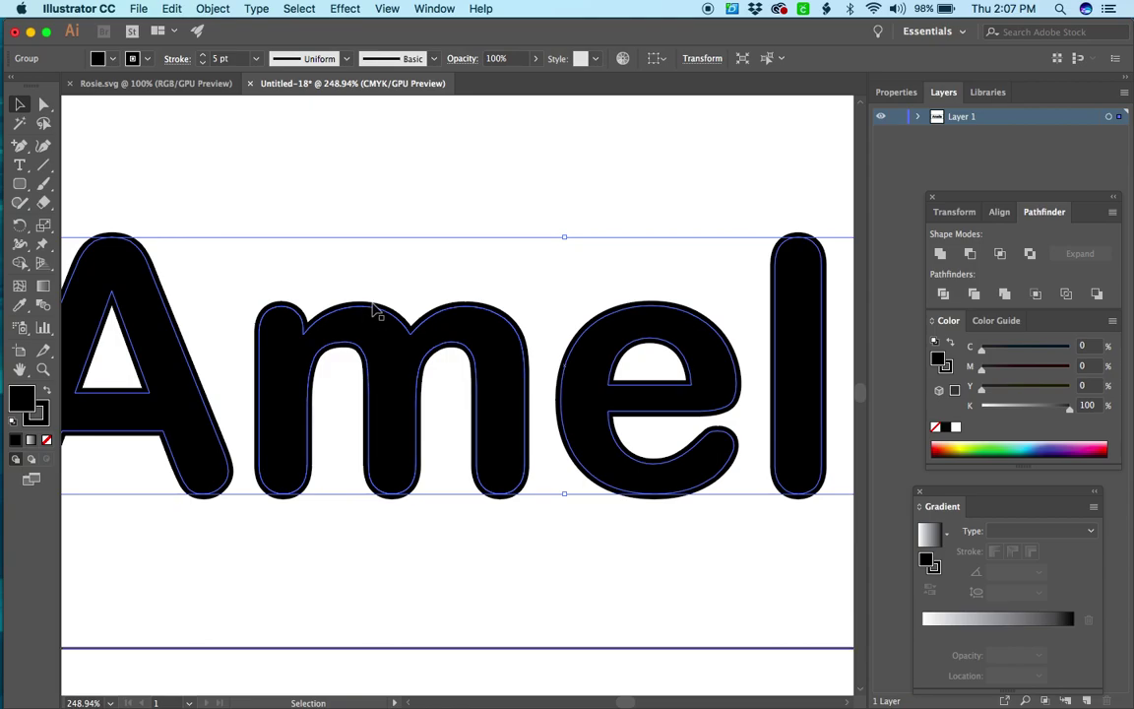
Expand the Amelia letters' fill and 5 pt stroke into filled shapes with Object > Expand
{"action": "left_click", "coordinate": [222, 10]}
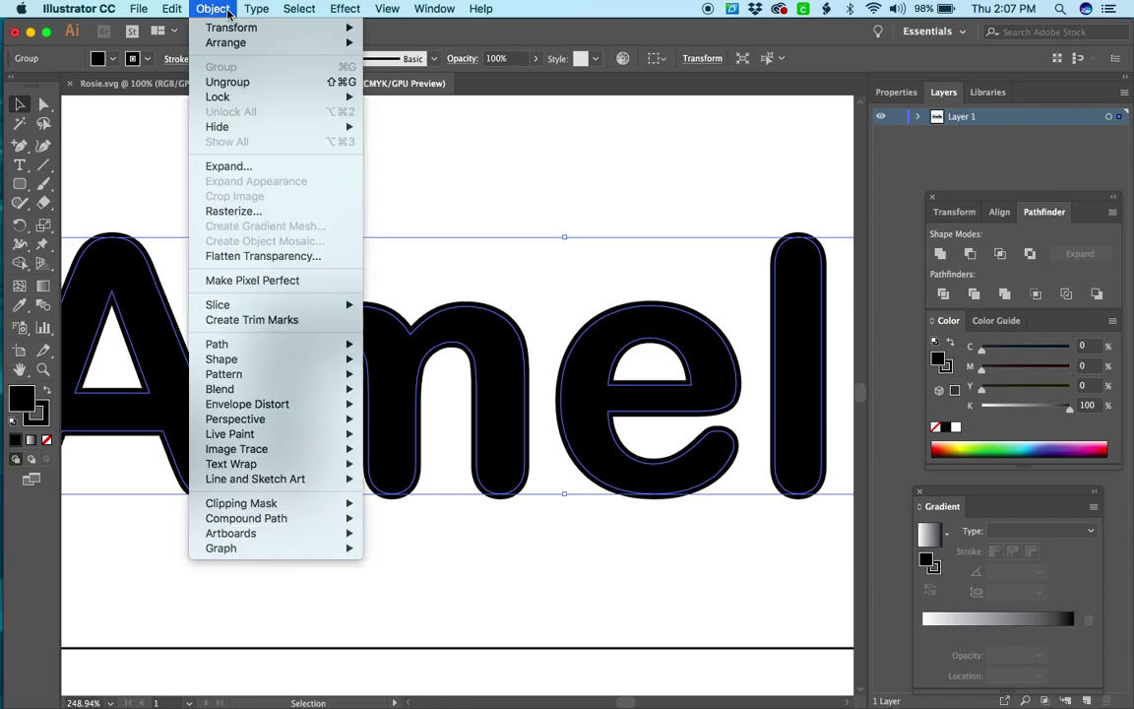
{"action": "left_click", "coordinate": [226, 167]}
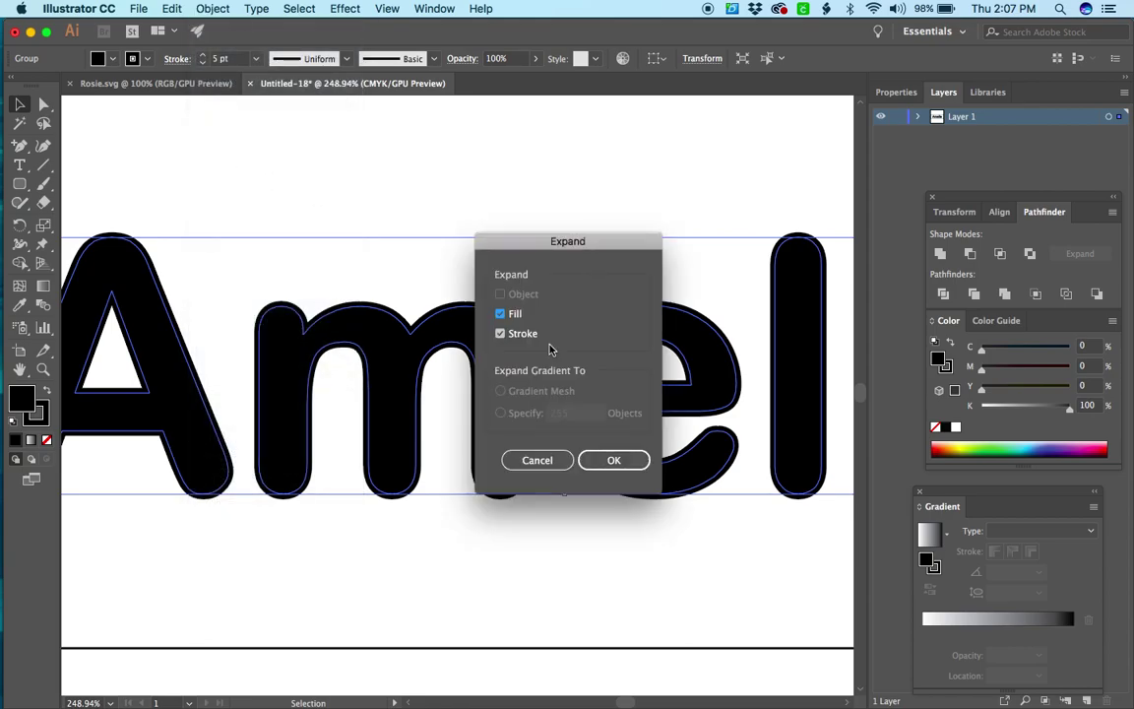
{"action": "left_click", "coordinate": [611, 459]}
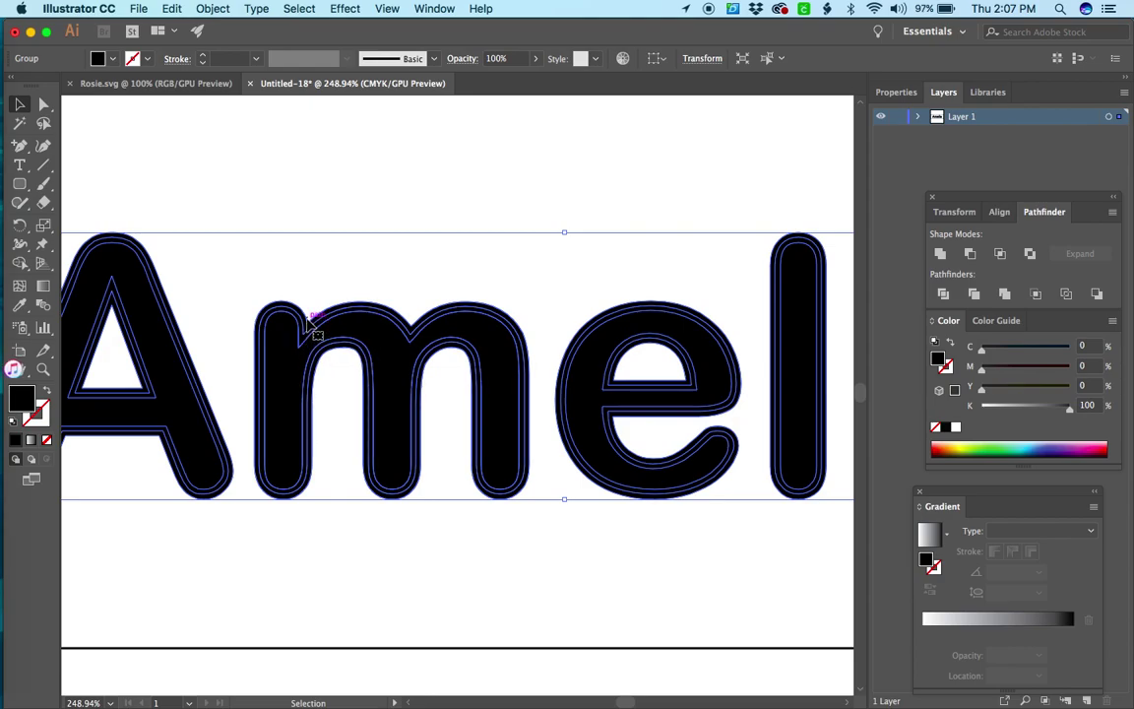
{"action": "scroll", "coordinate": [305, 336], "scroll_direction": "down", "scroll_amount": 1}
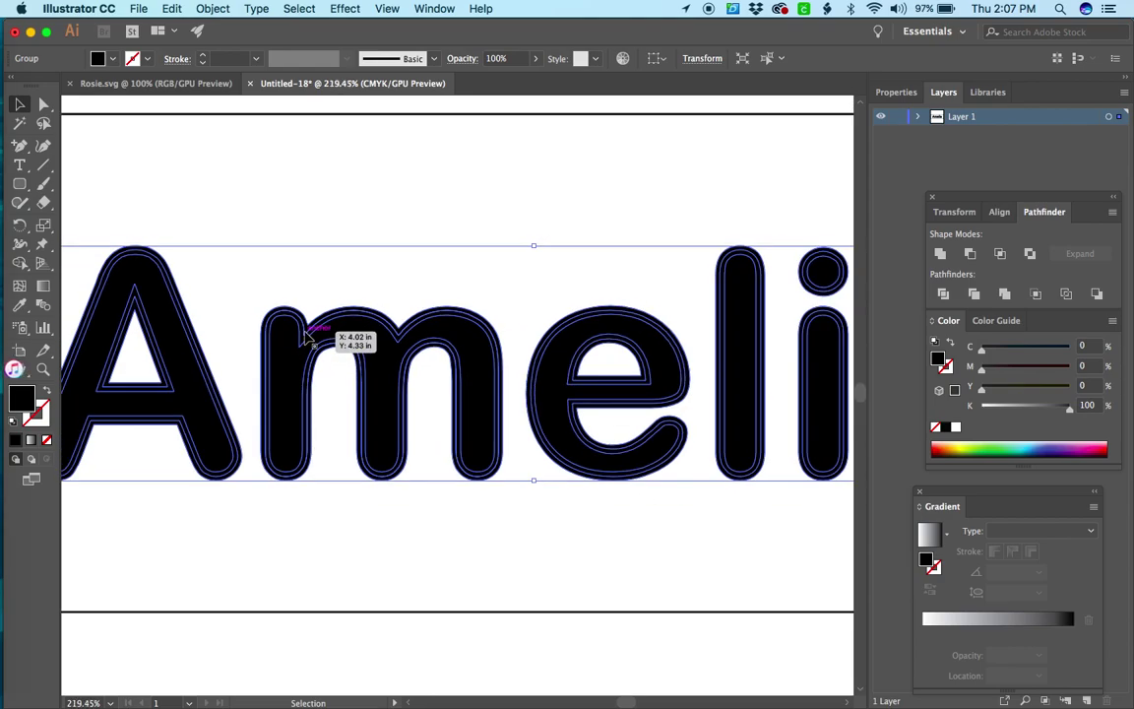
{"action": "scroll", "coordinate": [306, 335], "scroll_direction": "down", "scroll_amount": 1}
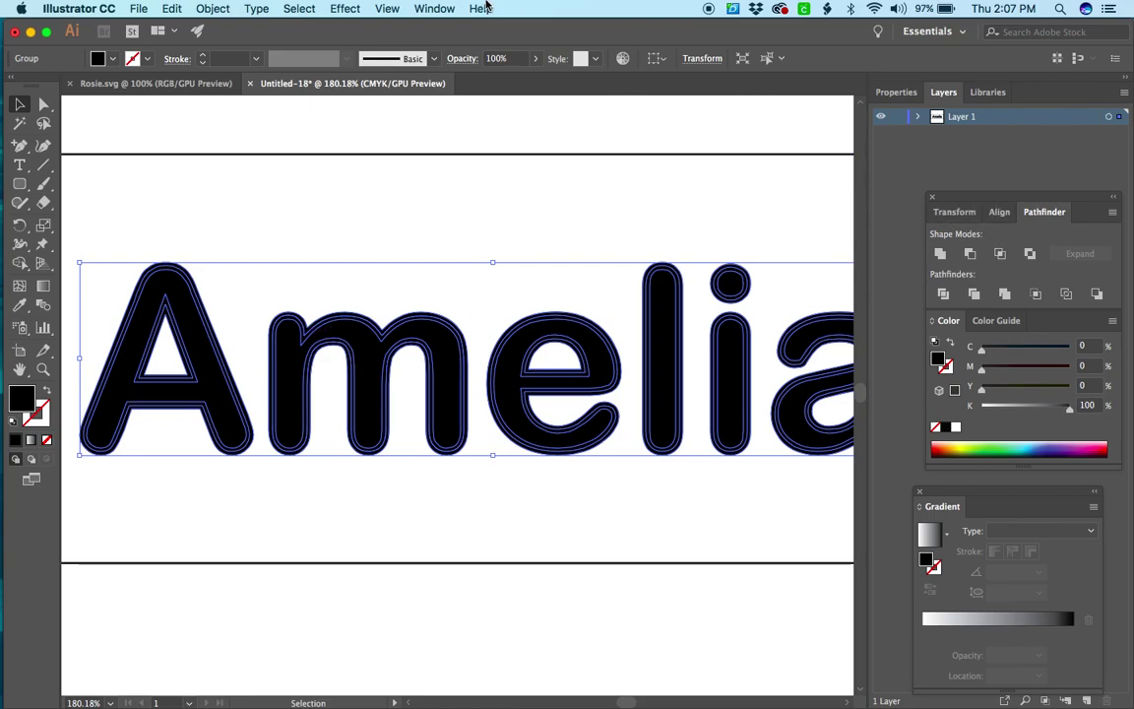
Merge each letter's fill and expanded outline into solid black shapes with Pathfinder Unite
{"action": "left_click", "coordinate": [434, 9]}
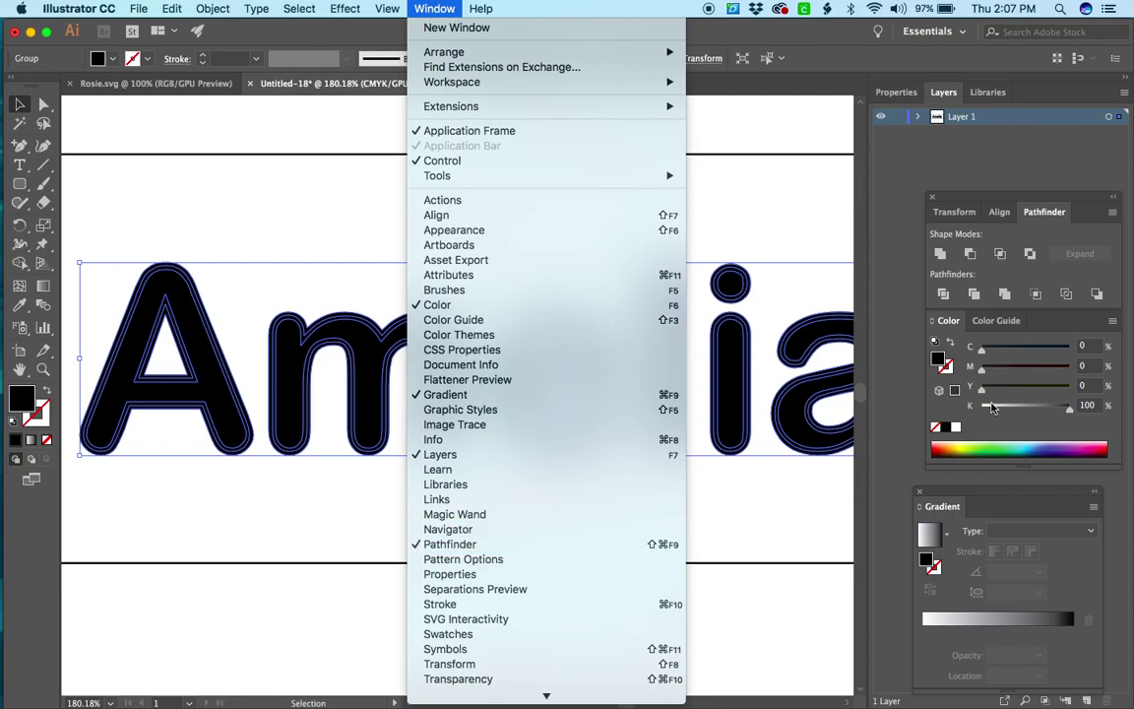
{"action": "left_click", "coordinate": [779, 210]}
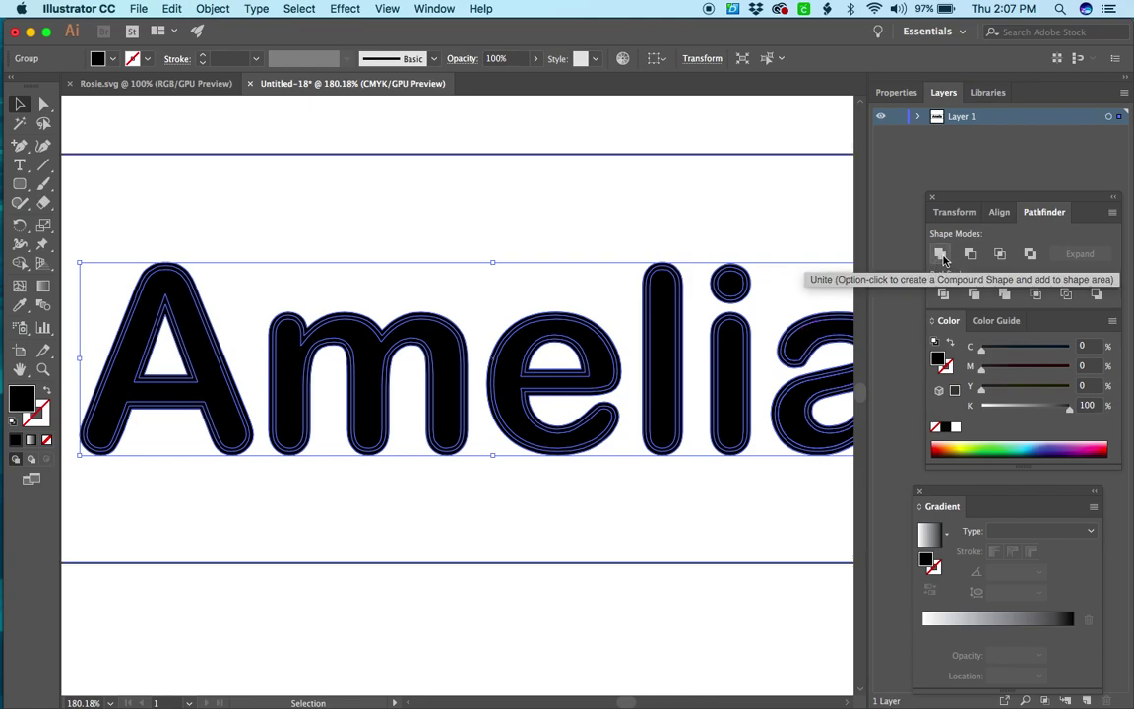
{"action": "left_click", "coordinate": [942, 254]}
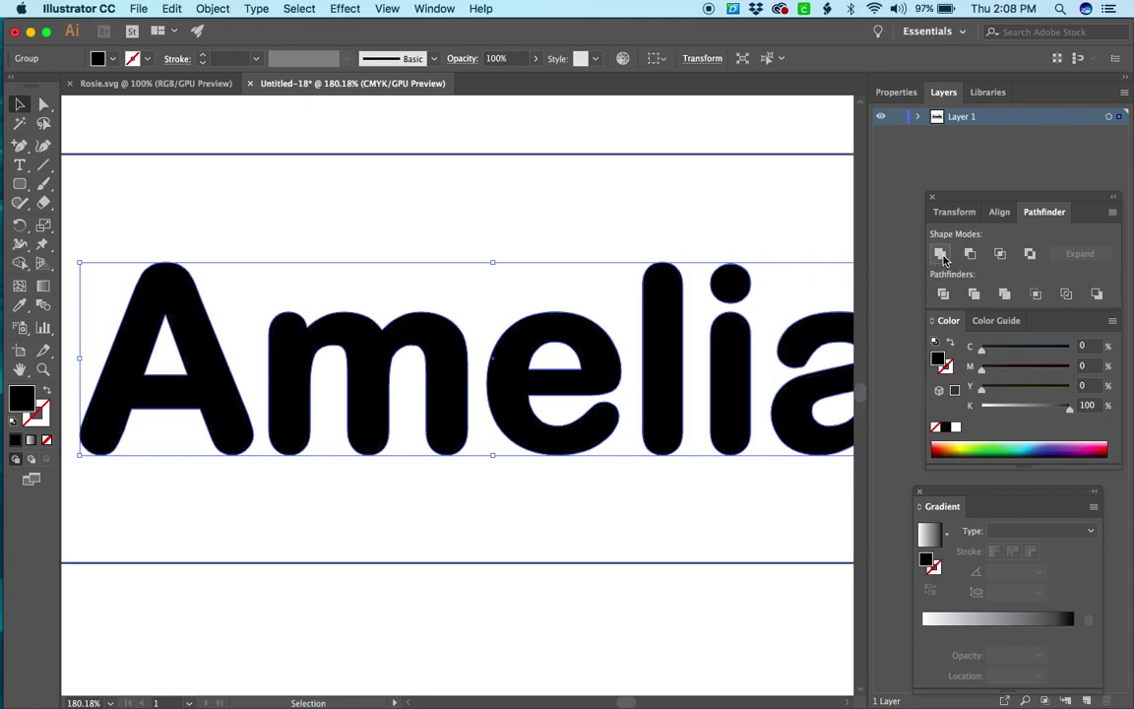
{"action": "scroll", "coordinate": [379, 337], "scroll_direction": "up", "scroll_amount": 3}
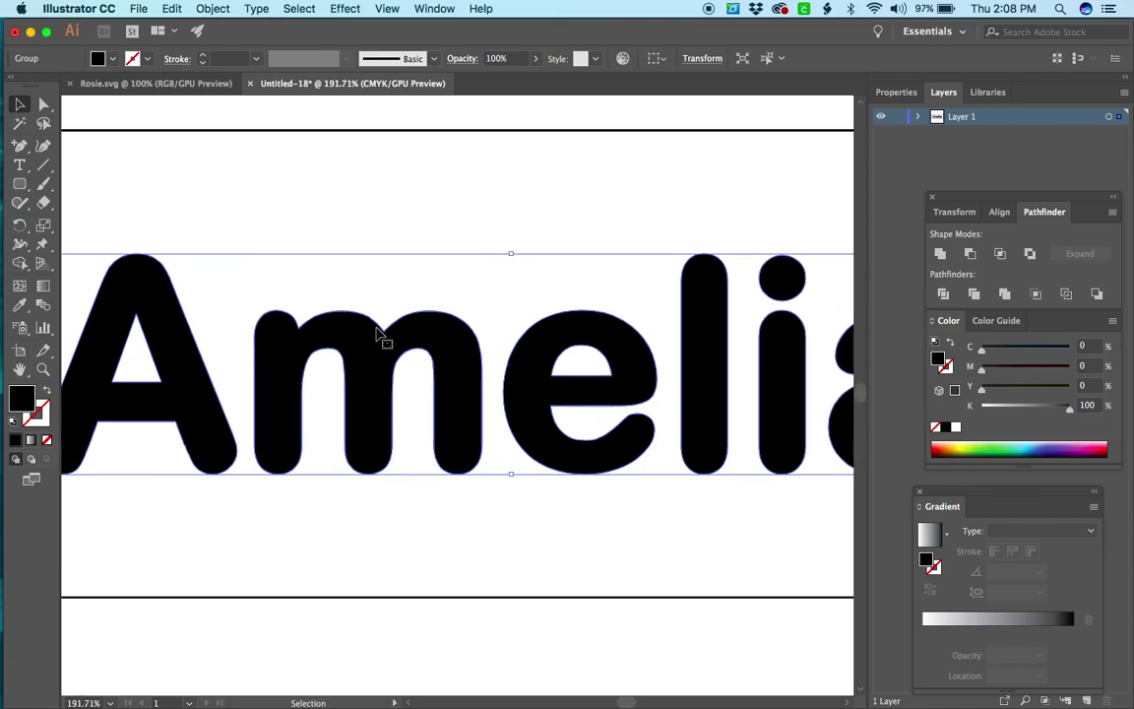
{"action": "scroll", "coordinate": [443, 320], "scroll_direction": "down", "scroll_amount": 5}
{"action": "scroll", "coordinate": [456, 313], "scroll_direction": "down", "scroll_amount": 1}
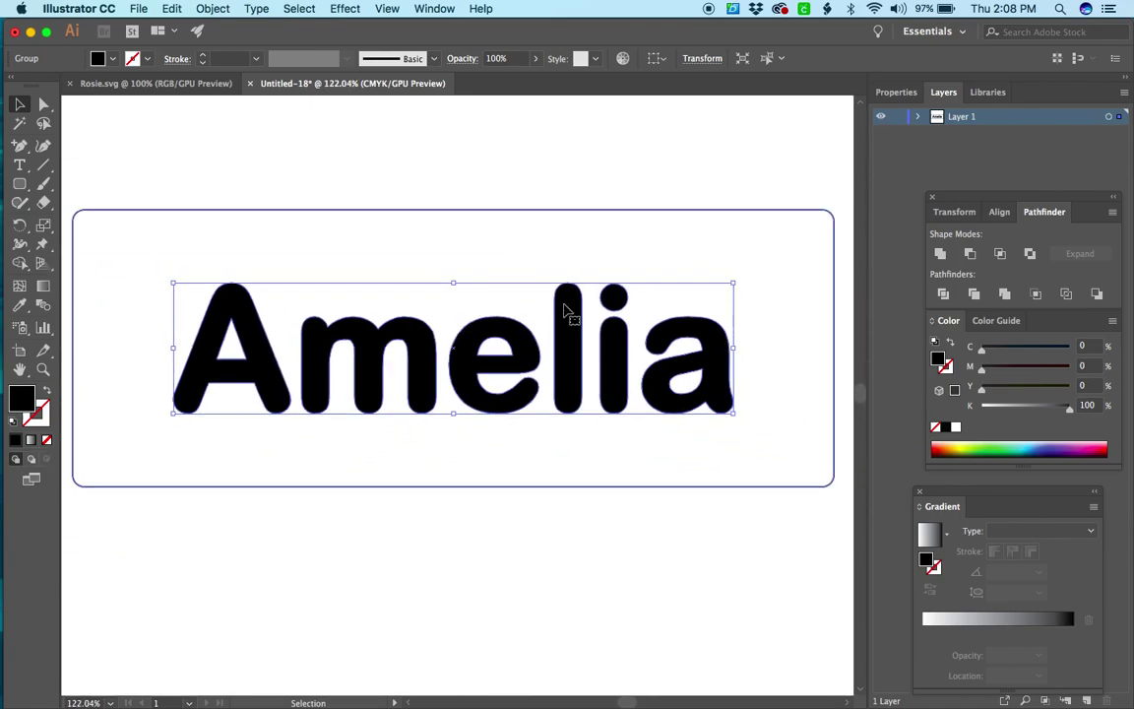
{"action": "left_click", "coordinate": [666, 274]}
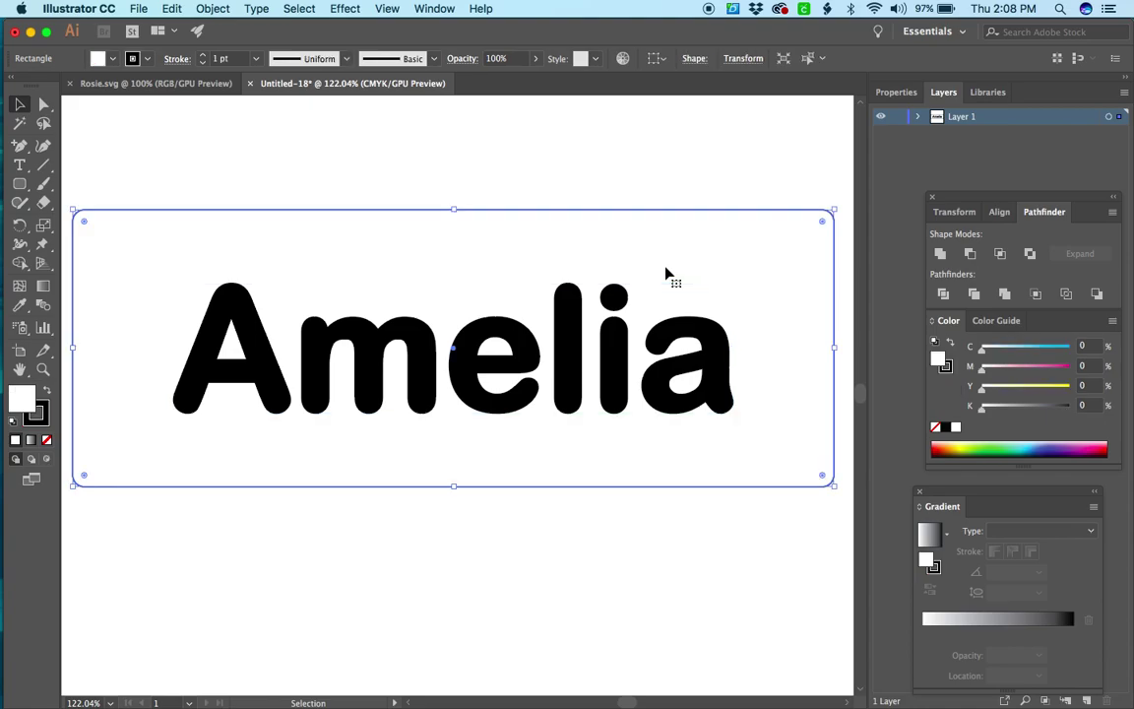
Isolate the Amelia group and nudge the i's dot down toward its stem
{"action": "double_click", "coordinate": [615, 299]}
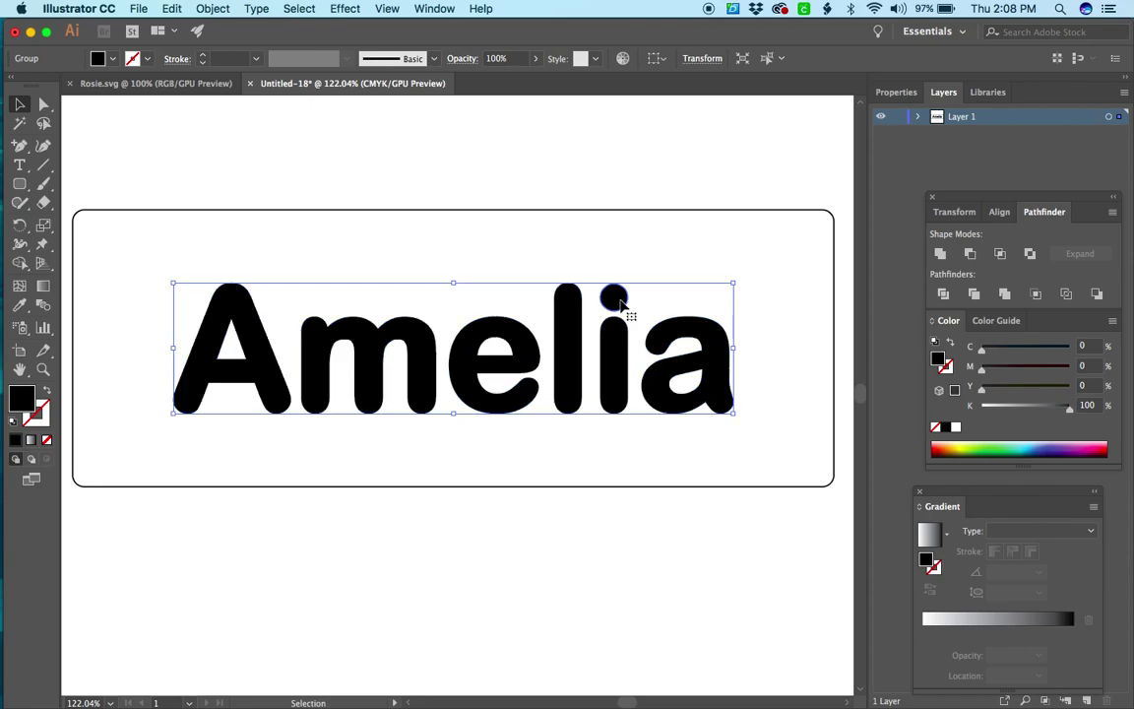
{"action": "left_click", "coordinate": [614, 298]}
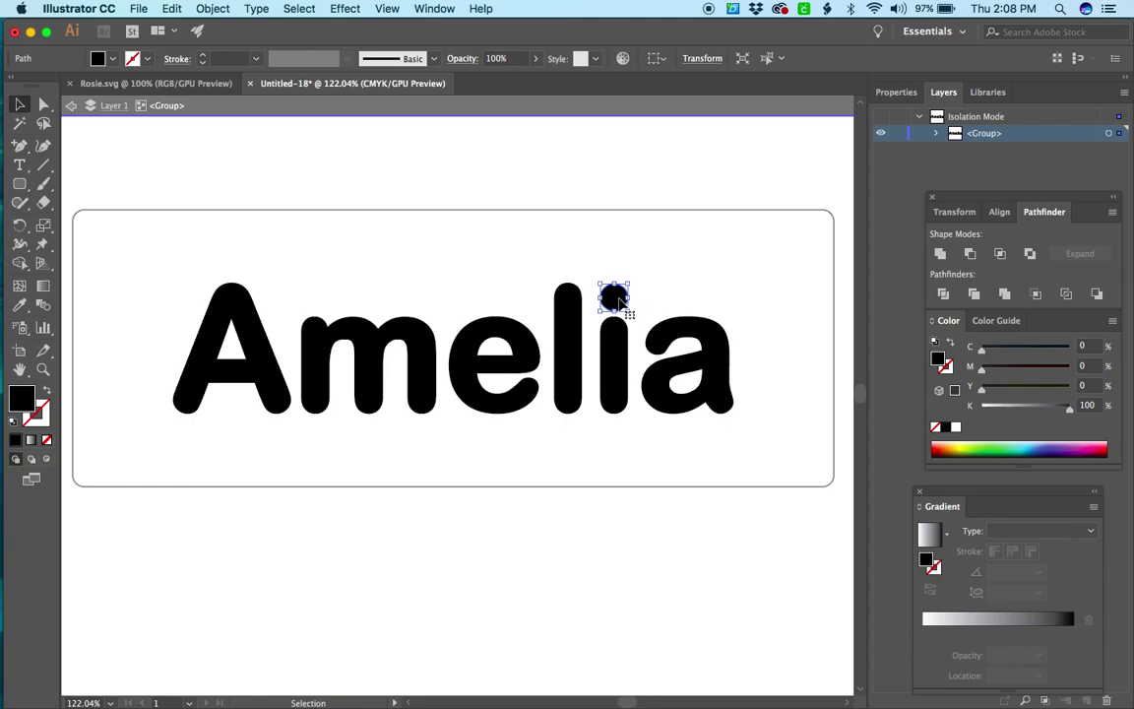
{"action": "key", "text": "Down"}
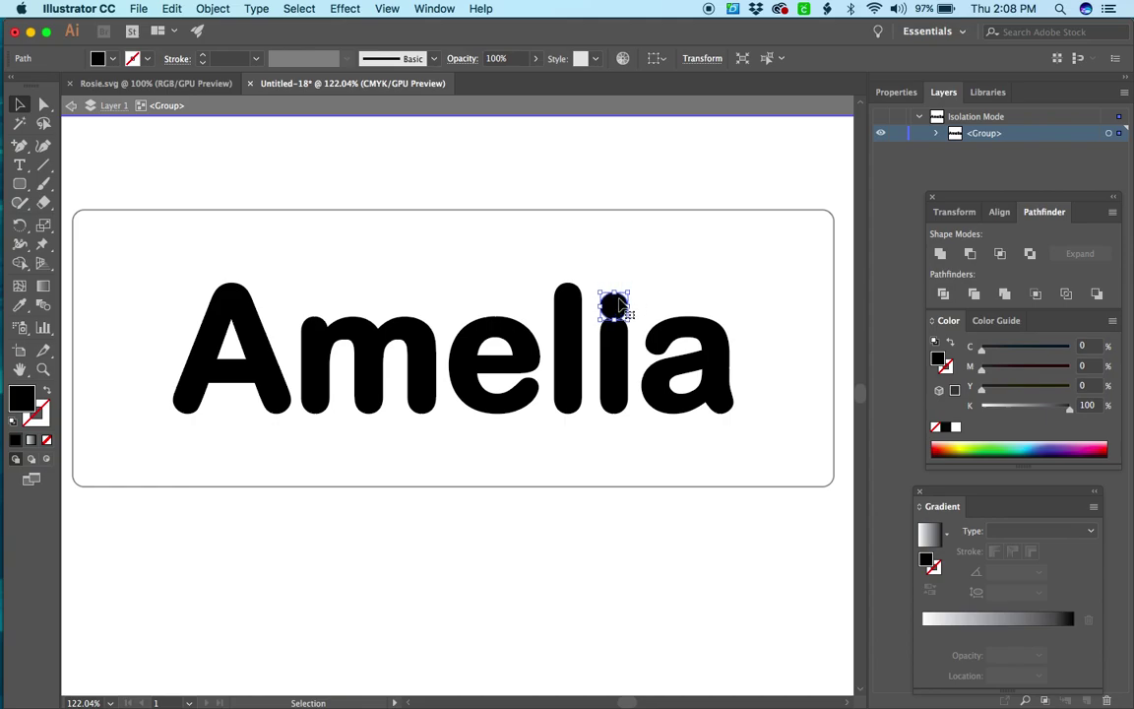
{"action": "left_click", "coordinate": [613, 349]}
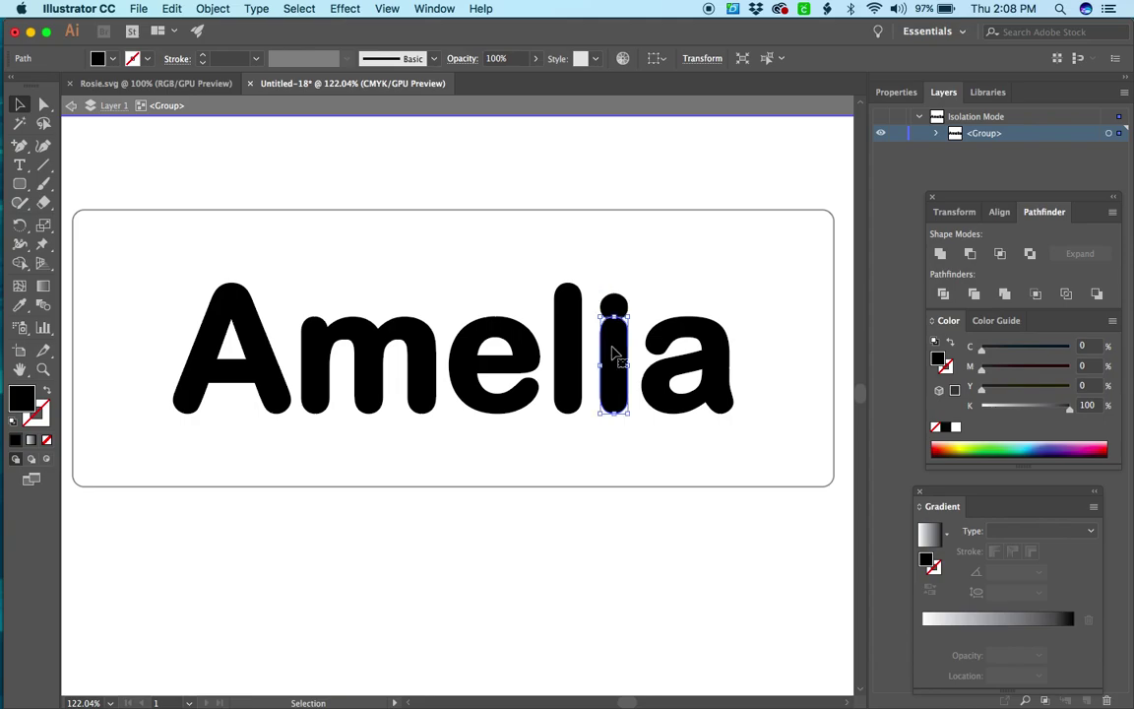
{"action": "scroll", "coordinate": [619, 335], "scroll_direction": "up", "scroll_amount": 3}
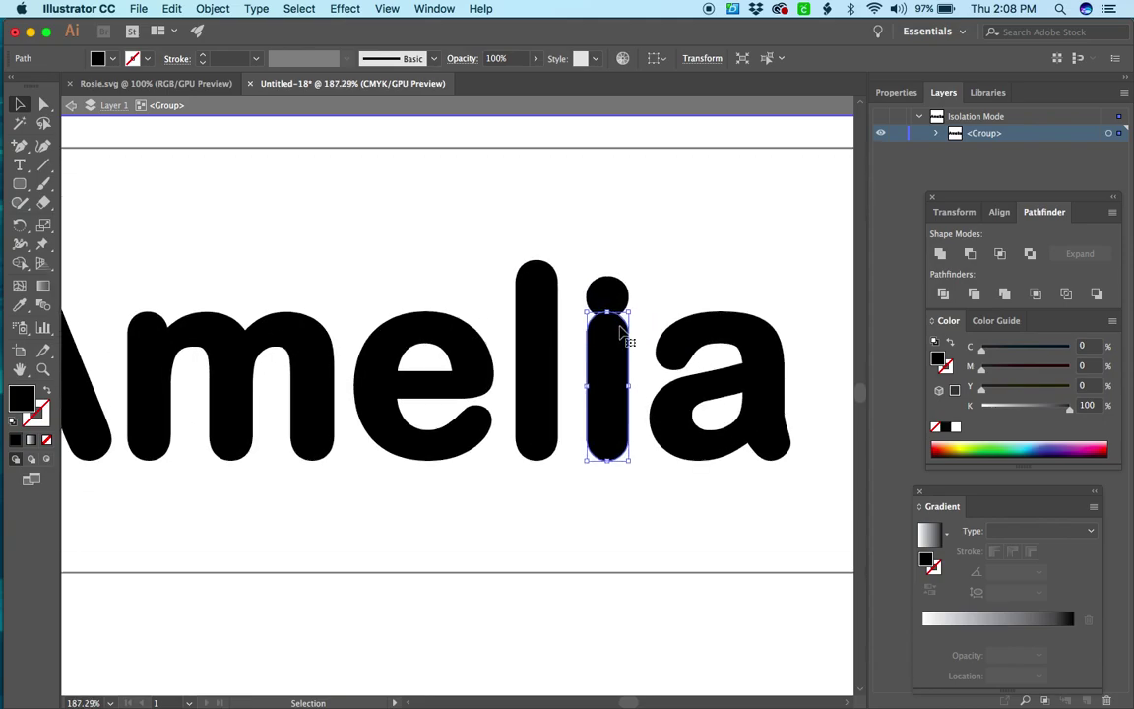
{"action": "left_click", "coordinate": [658, 292]}
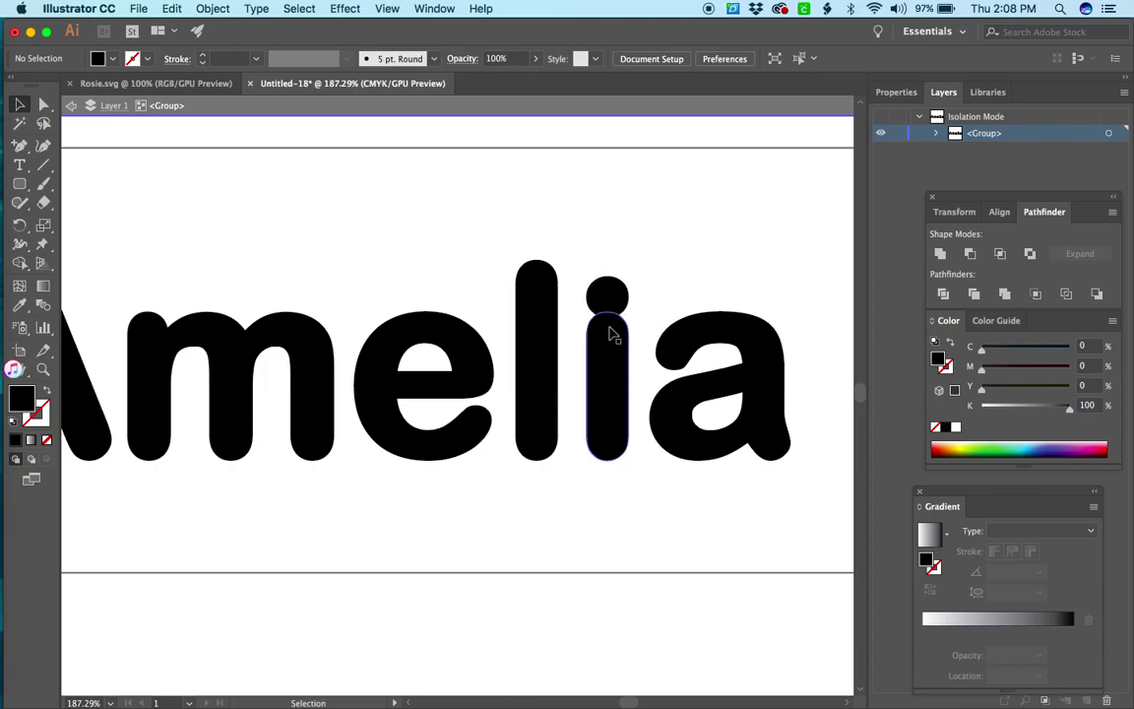
Select the i's stem and dot together and unite them into one shape
{"action": "left_click", "coordinate": [611, 332]}
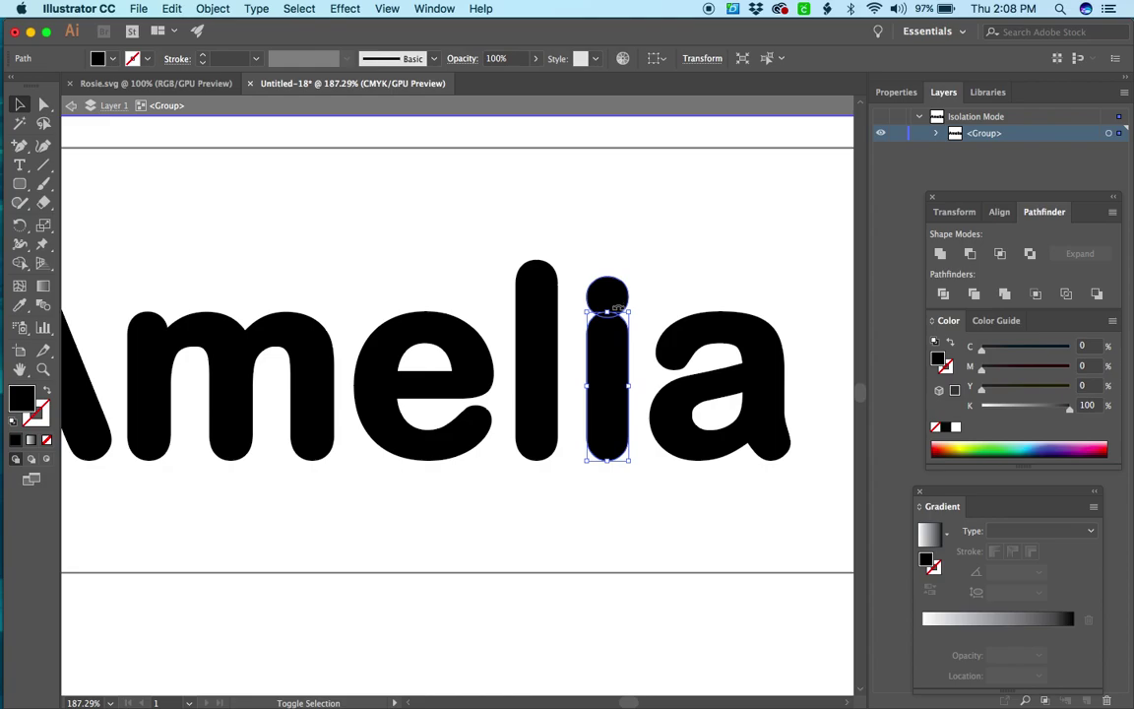
{"action": "left_click", "coordinate": [609, 293], "text": "shift"}
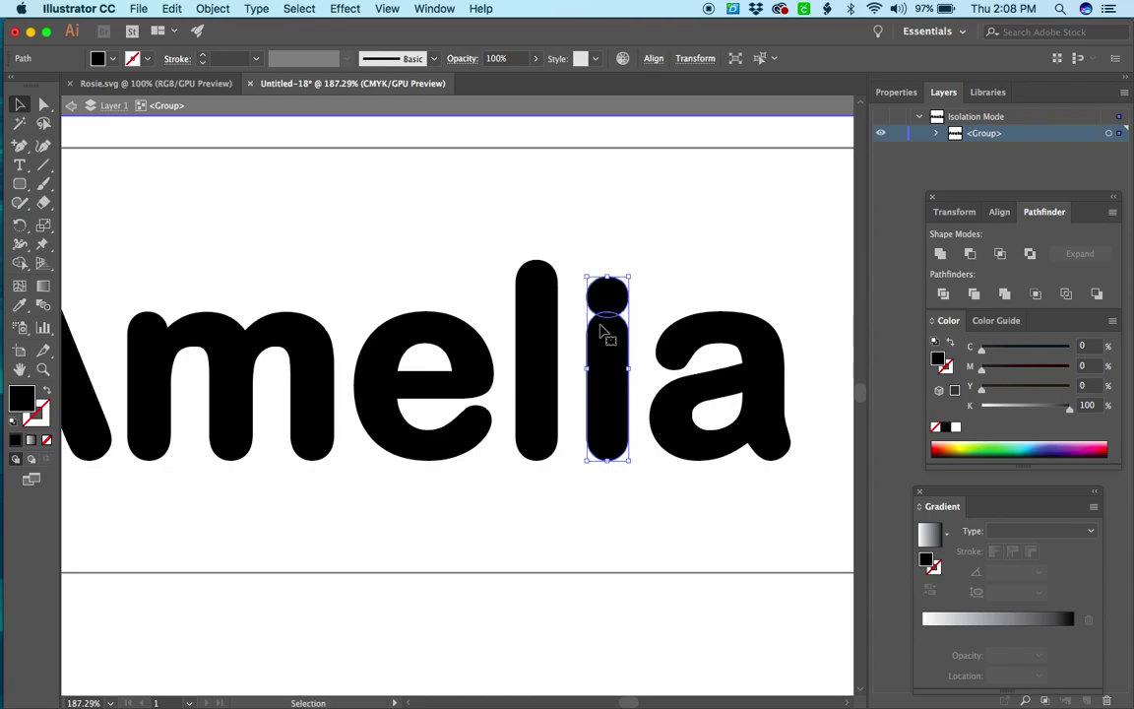
{"action": "scroll", "coordinate": [604, 330], "scroll_direction": "up", "scroll_amount": 2}
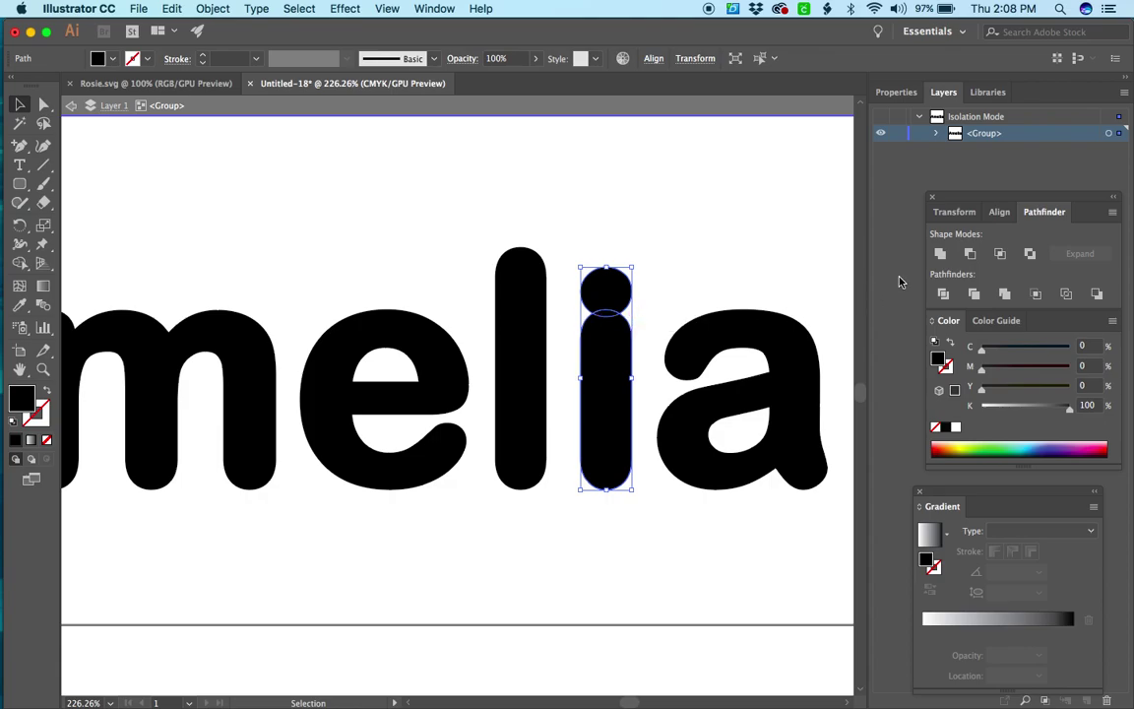
{"action": "left_click", "coordinate": [944, 255]}
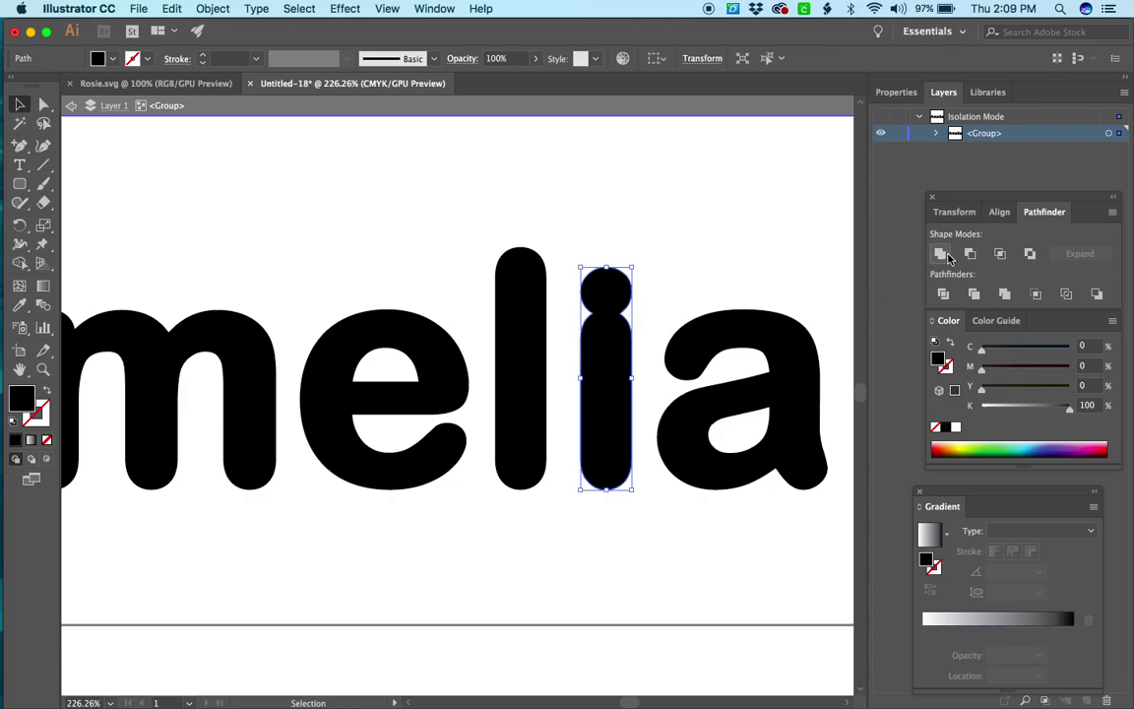
{"action": "scroll", "coordinate": [519, 329], "scroll_direction": "down", "scroll_amount": 5}
{"action": "left_click", "coordinate": [527, 310]}
{"action": "left_click", "coordinate": [597, 288]}
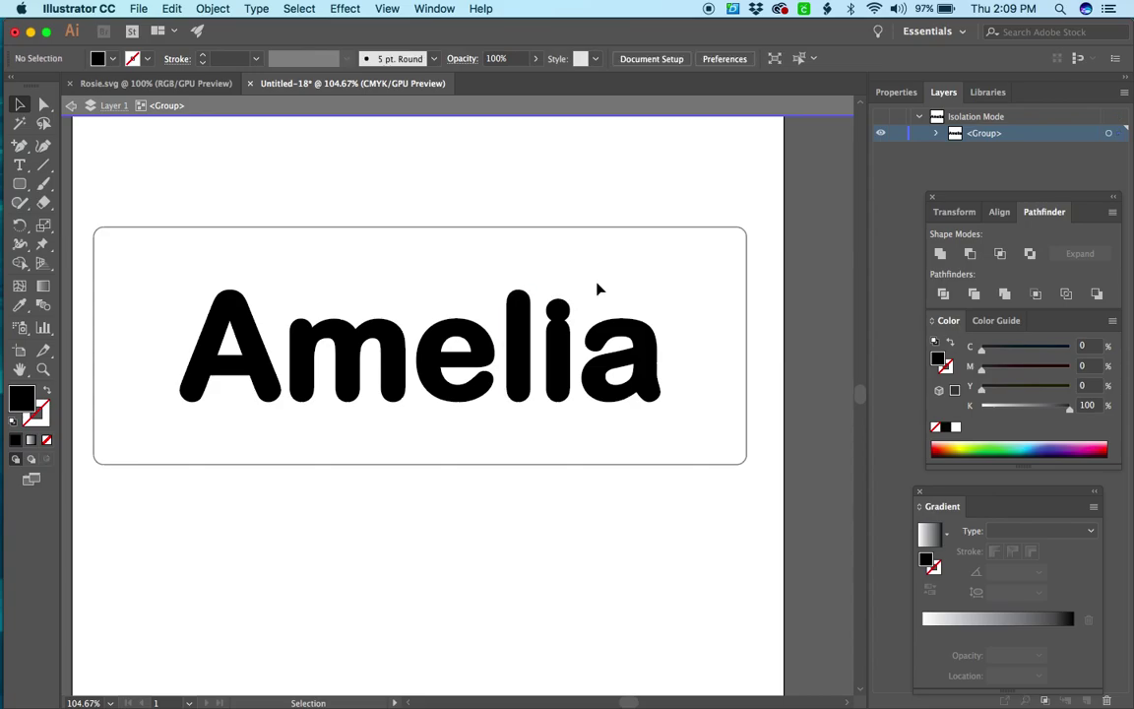
{"action": "left_click", "coordinate": [557, 345]}
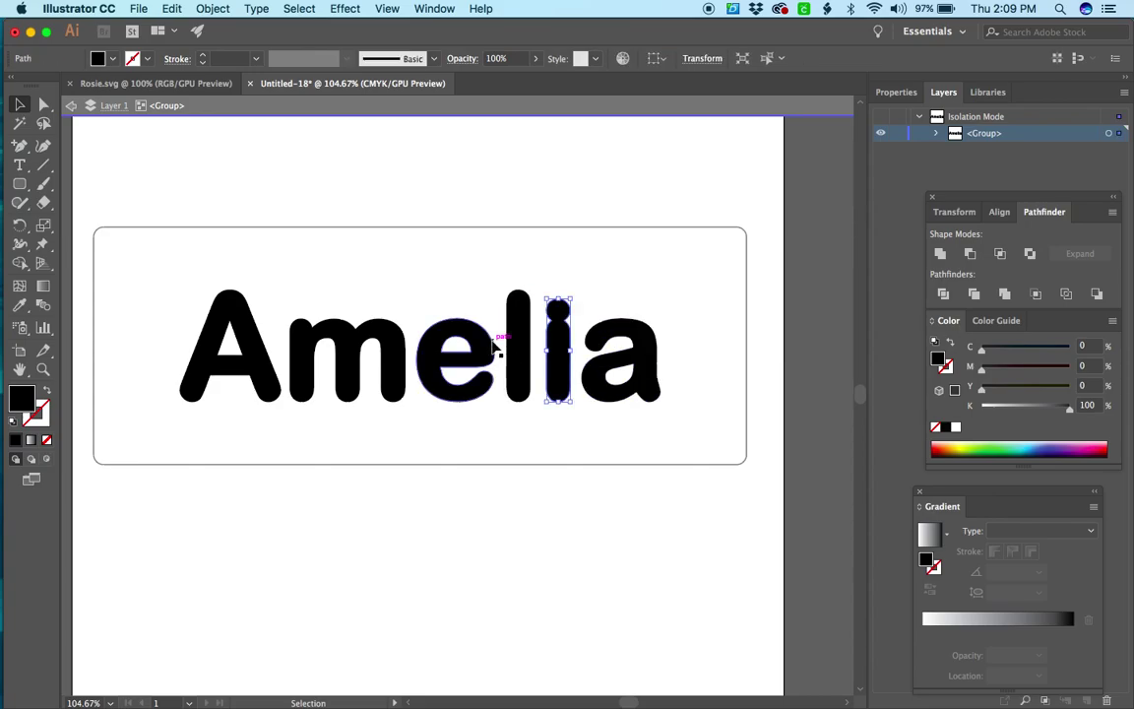
Exit isolation mode and select the whole Amelia group
{"action": "left_click", "coordinate": [246, 320]}
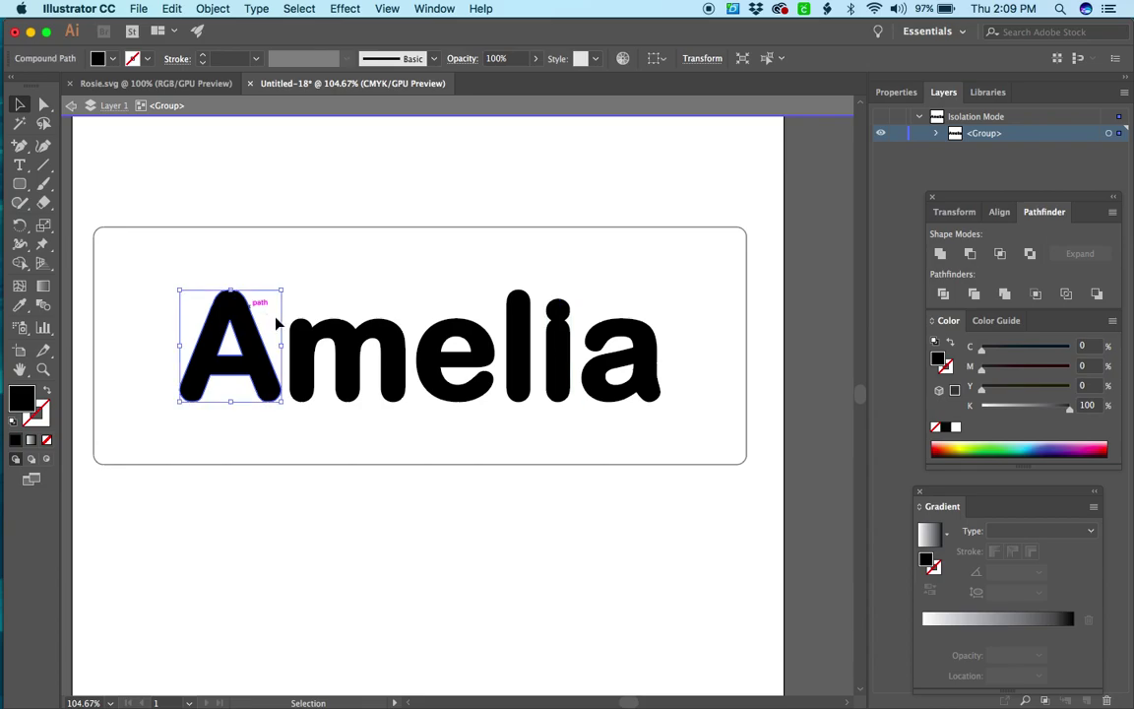
{"action": "left_click", "coordinate": [232, 203]}
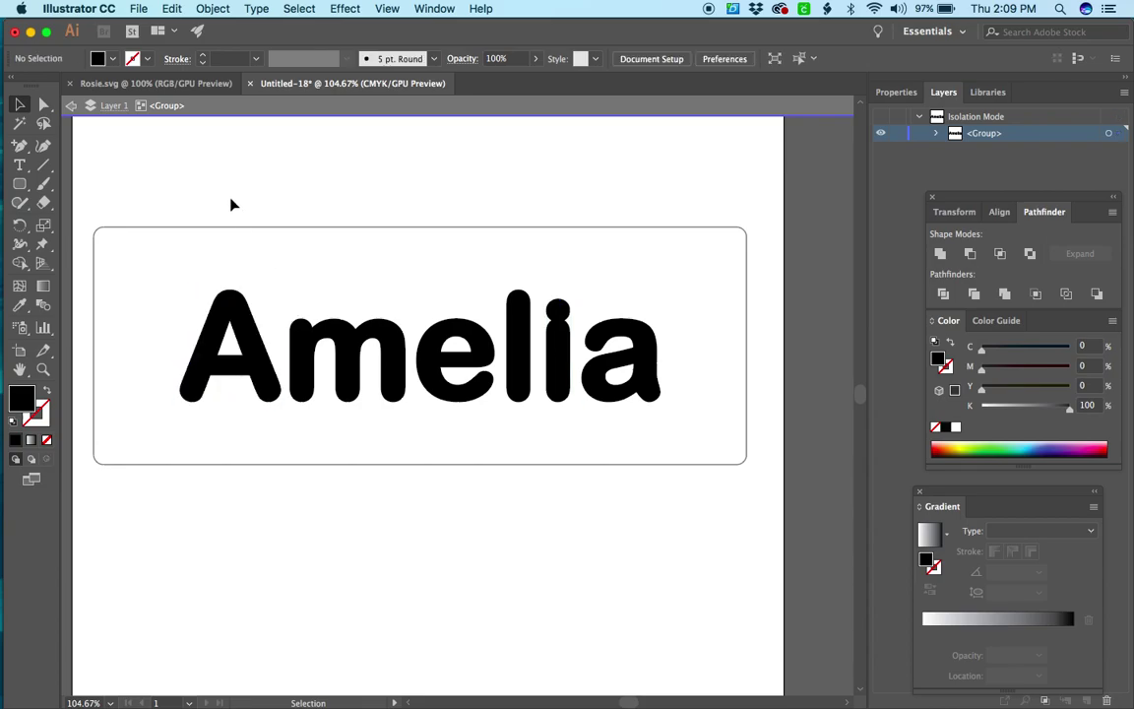
{"action": "left_click", "coordinate": [72, 106]}
{"action": "left_click", "coordinate": [254, 343]}
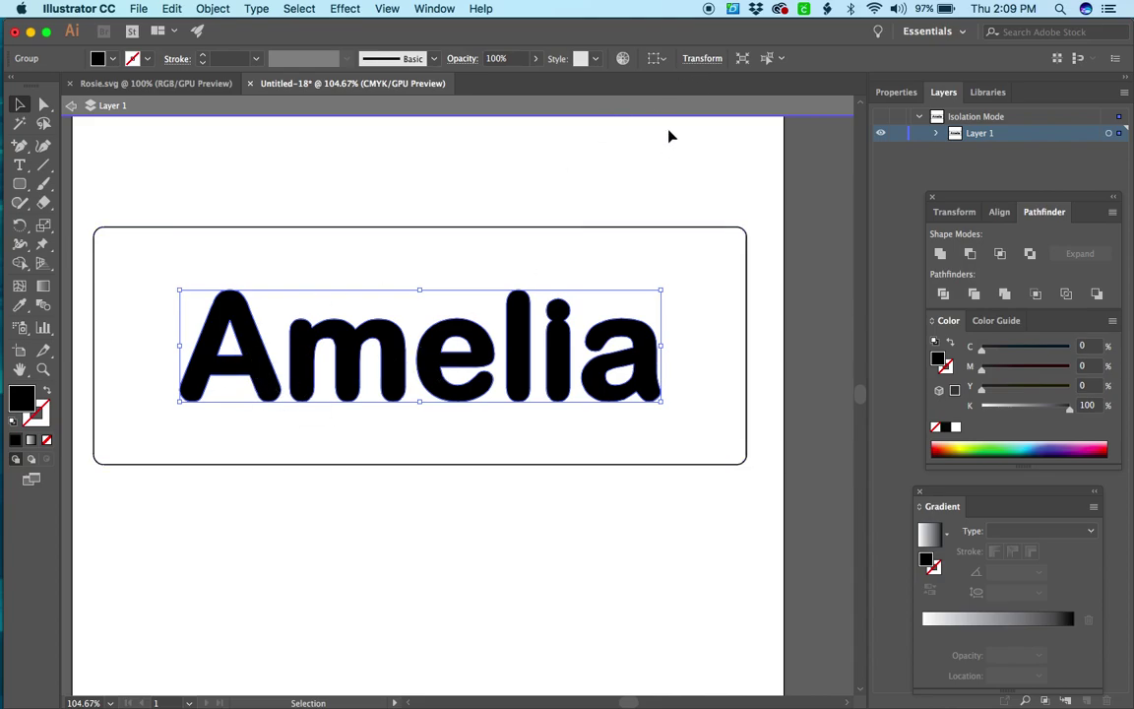
Set the group's height to 3 in with proportions linked, after undoing a distorted attempt
{"action": "left_click", "coordinate": [705, 61]}
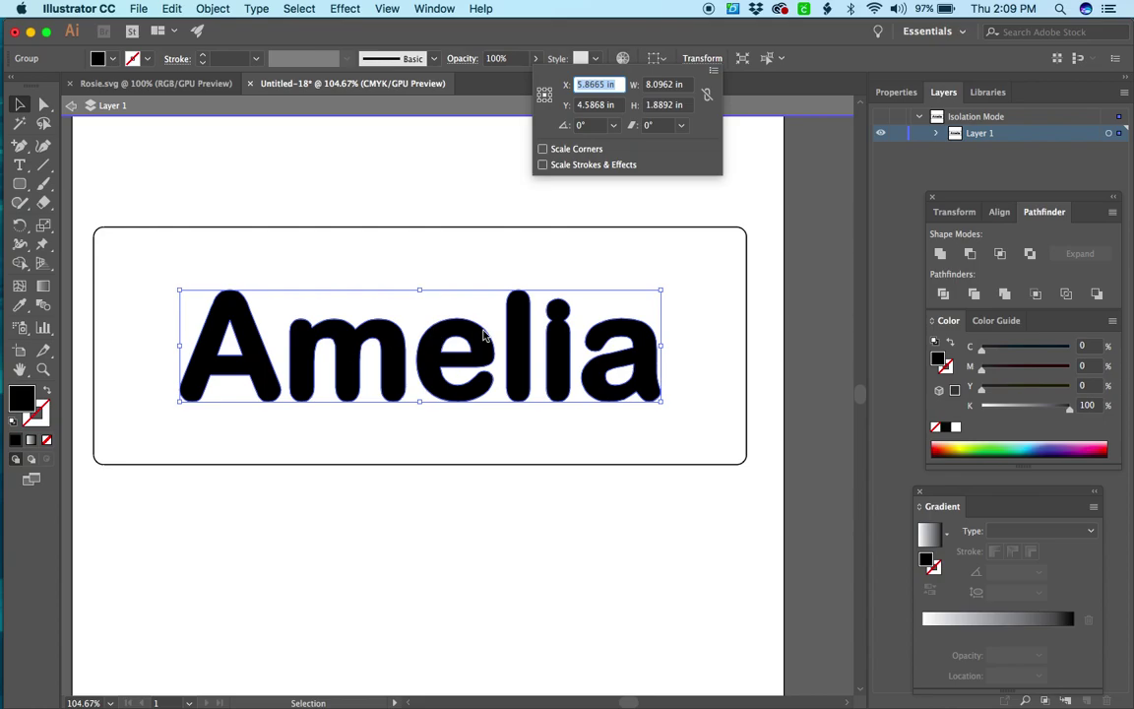
{"action": "left_click", "coordinate": [666, 105]}
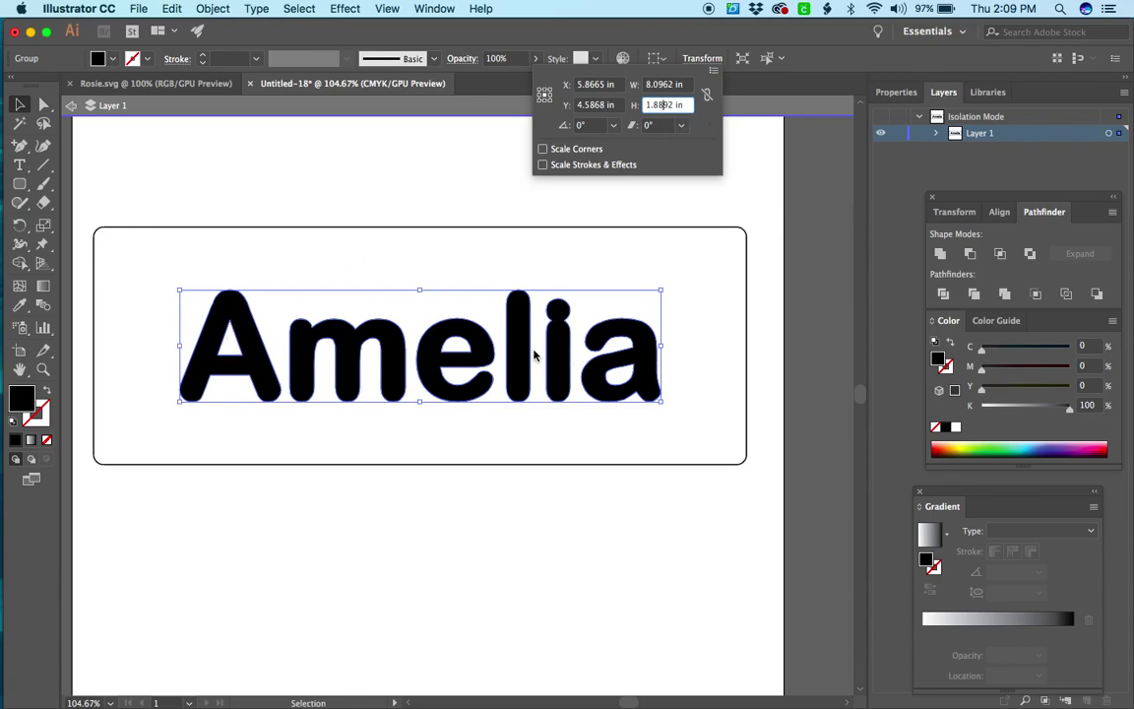
{"action": "triple_click", "coordinate": [671, 105]}
{"action": "type", "text": "3"}
{"action": "key", "text": "Return"}
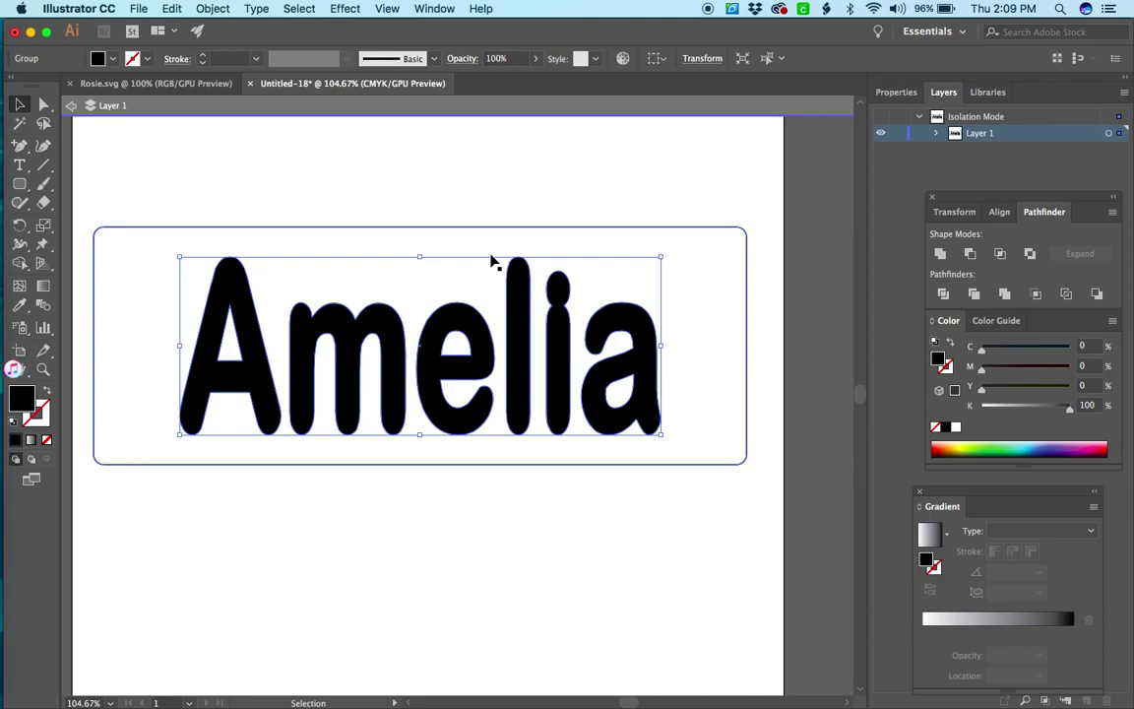
{"action": "key", "text": "ctrl+z"}
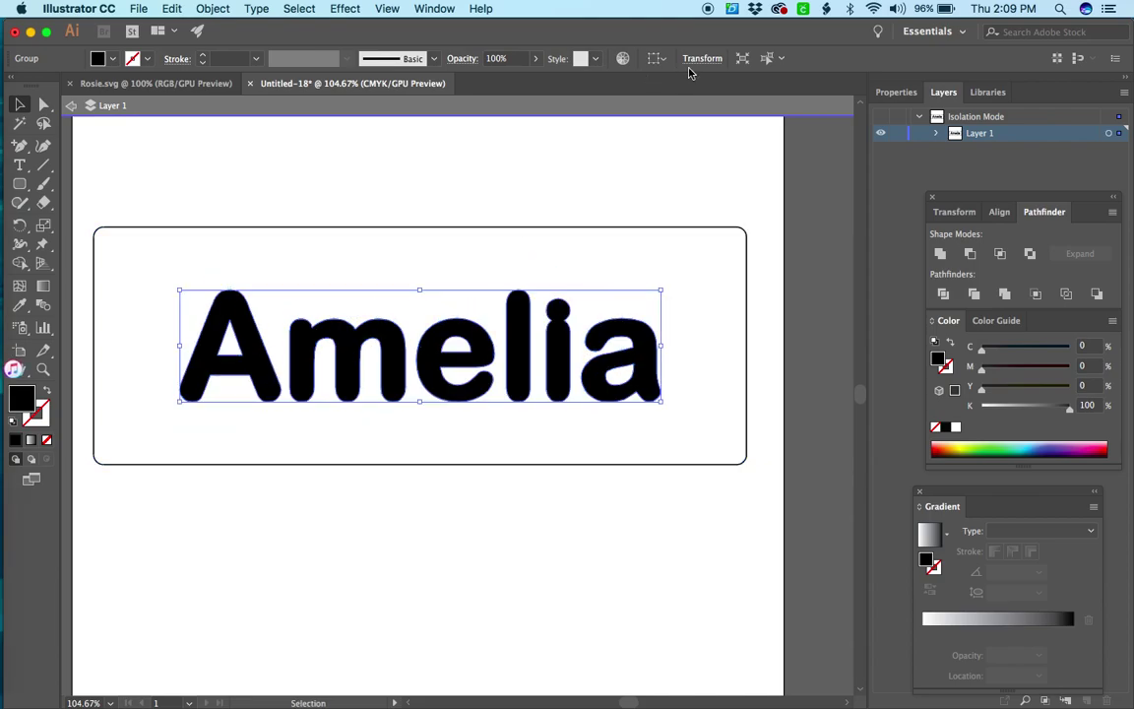
{"action": "left_click", "coordinate": [702, 58]}
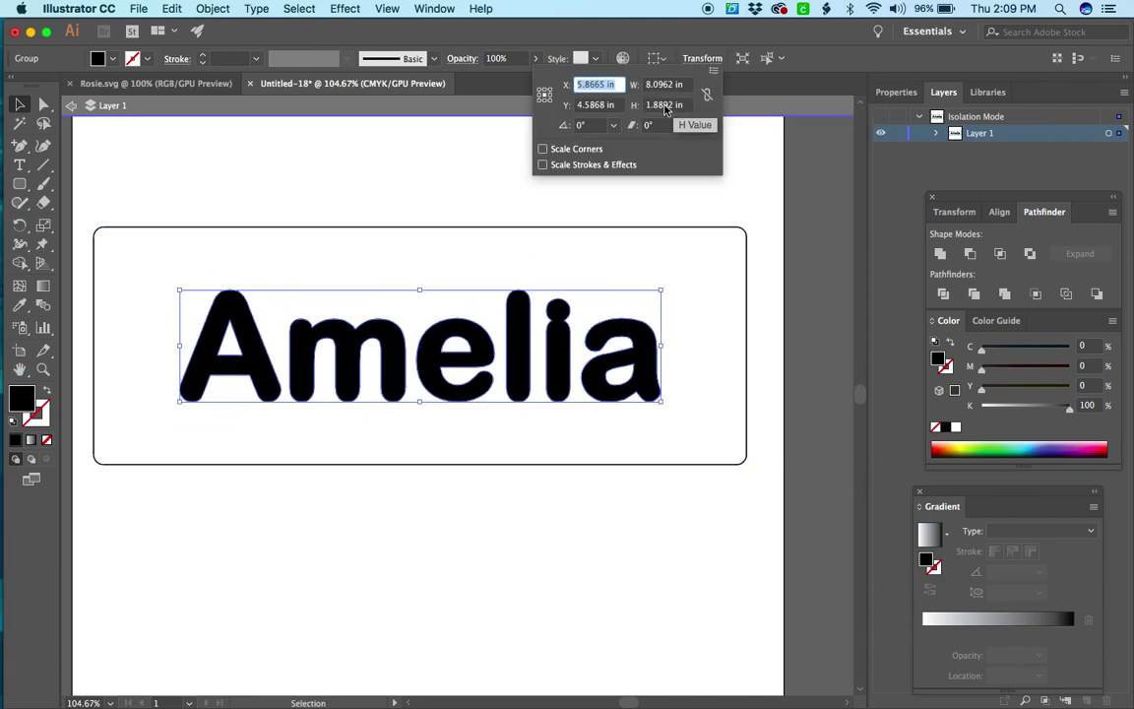
{"action": "left_click", "coordinate": [708, 96]}
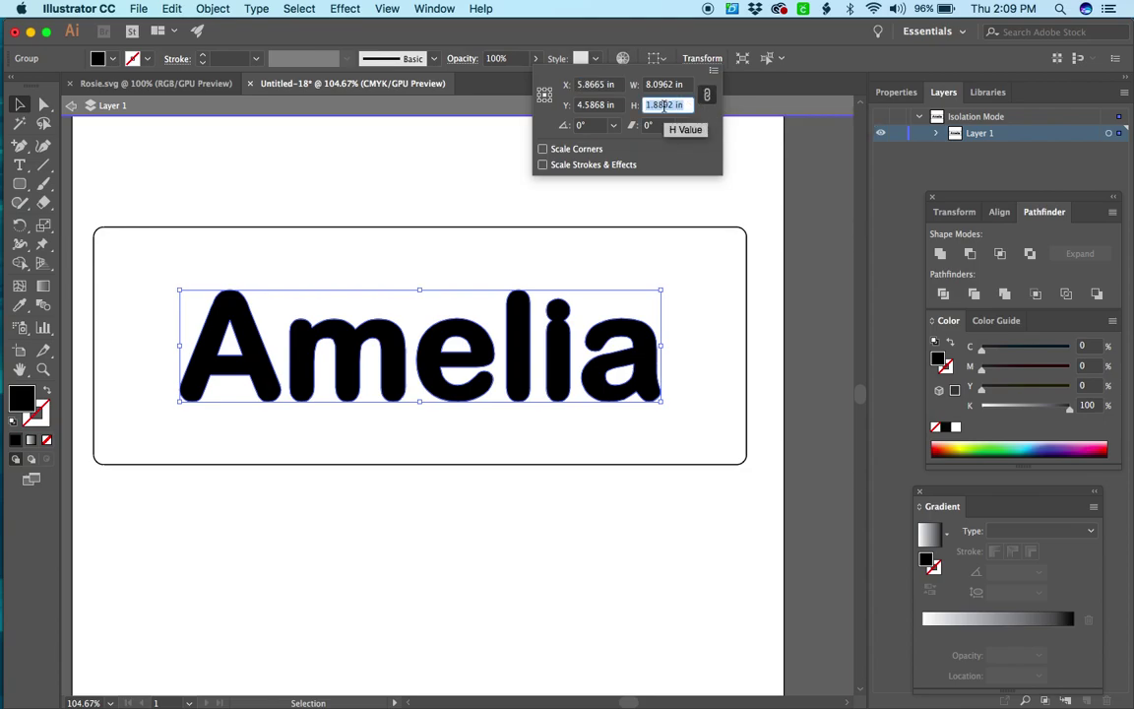
{"action": "type", "text": "3"}
{"action": "key", "text": "Return"}
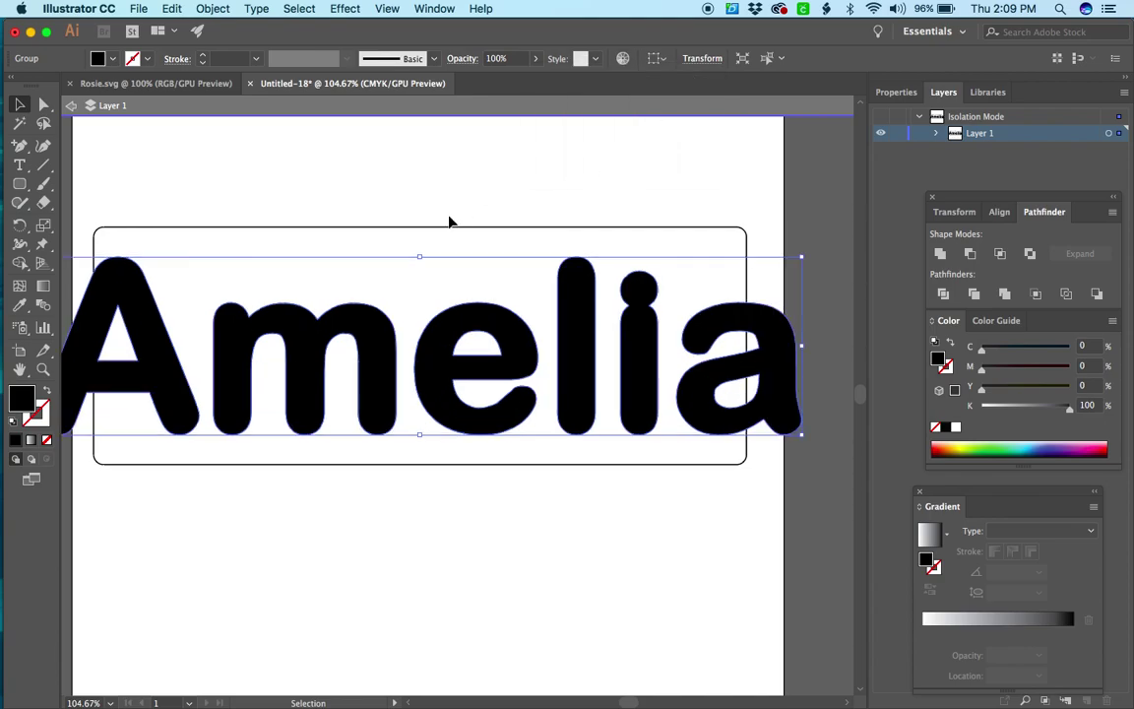
Narrow the Amelia lettering from both its left and right sides
{"action": "scroll", "coordinate": [409, 301], "scroll_direction": "down", "scroll_amount": 3}
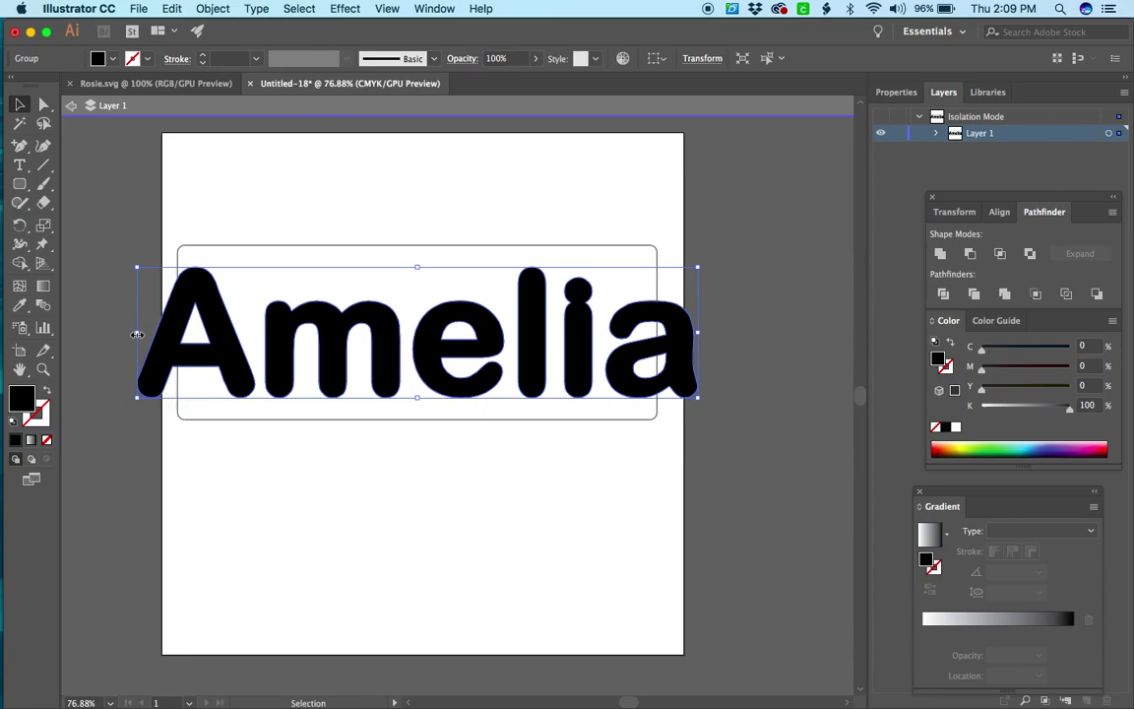
{"action": "left_click_drag", "start_coordinate": [137, 334], "coordinate": [195, 335]}
{"action": "left_click_drag", "start_coordinate": [696, 332], "coordinate": [647, 335]}
{"action": "left_click", "coordinate": [628, 460]}
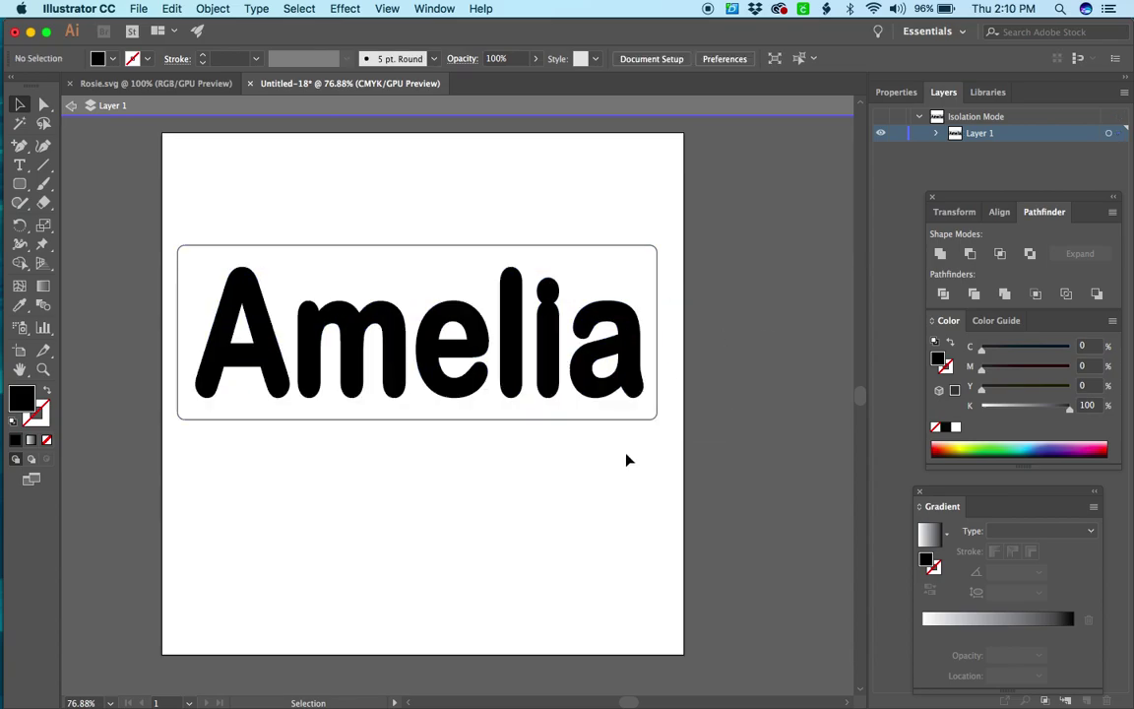
Set the rounded rectangle's Fill to None, removing its white fill
{"action": "left_click", "coordinate": [240, 317]}
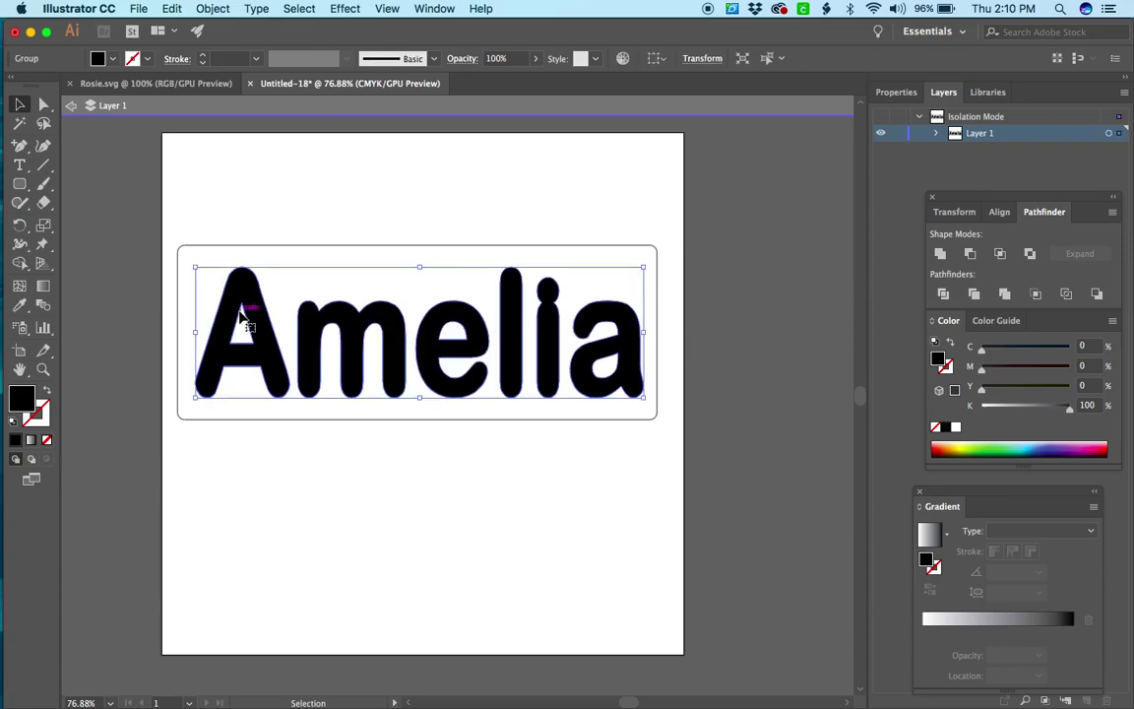
{"action": "key", "text": "a"}
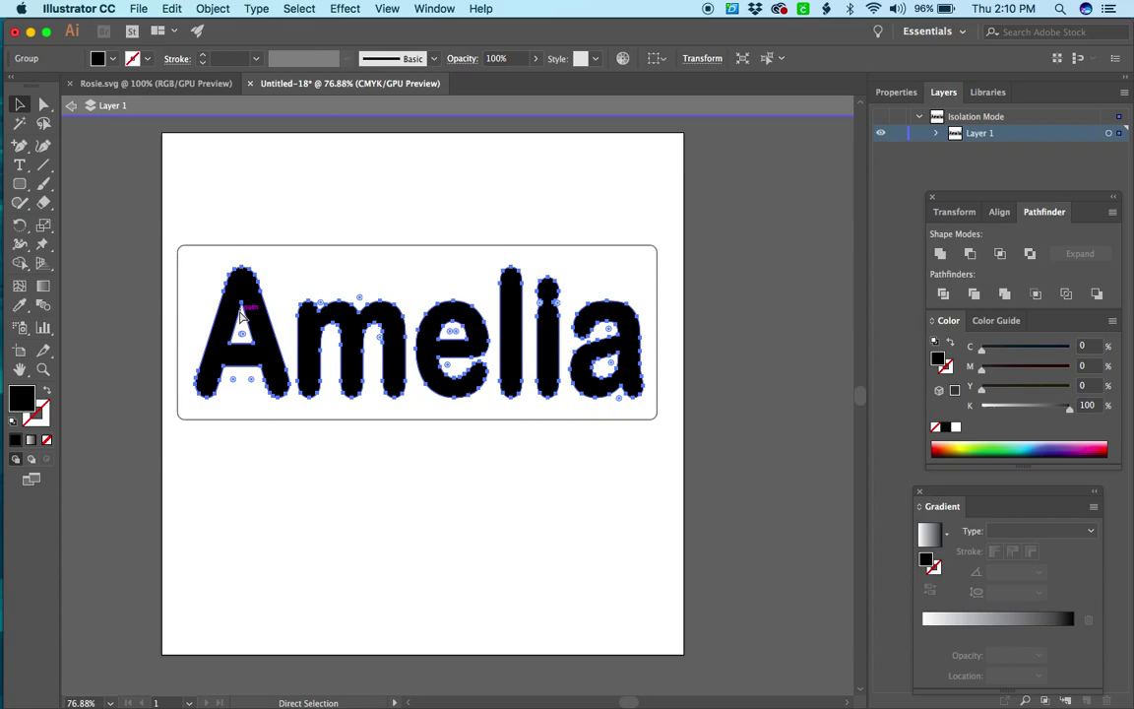
{"action": "key", "text": "super+apostrophe"}
{"action": "key", "text": "v"}
{"action": "left_click", "coordinate": [205, 258]}
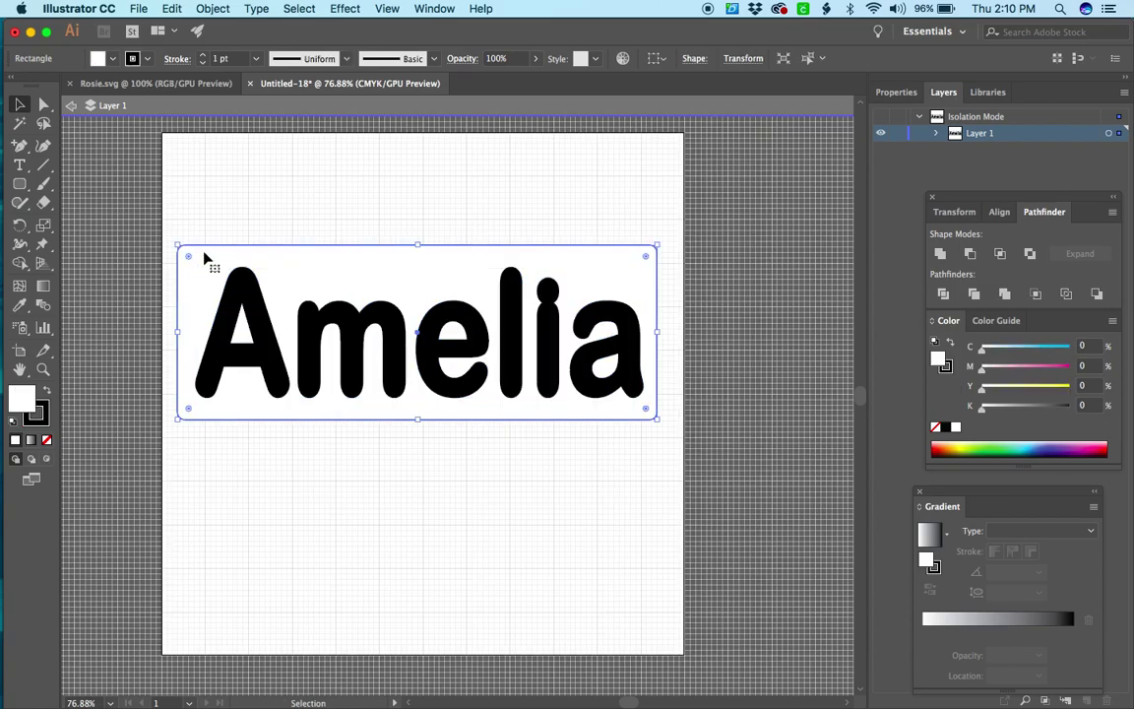
{"action": "left_click", "coordinate": [102, 58]}
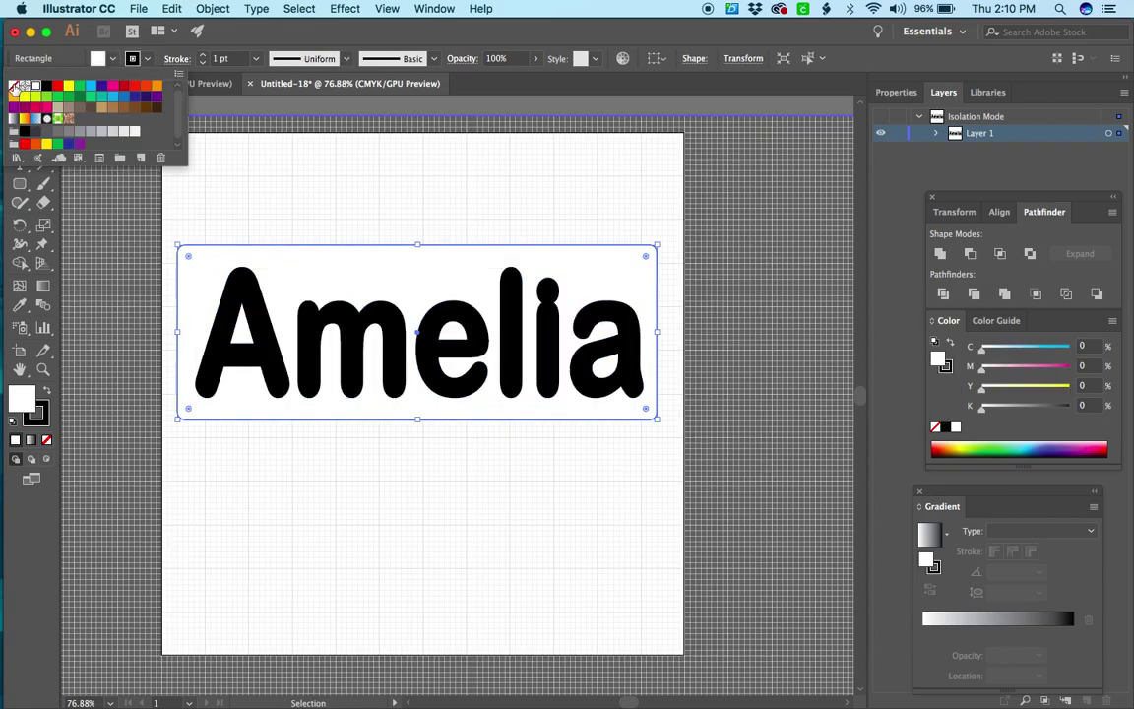
{"action": "left_click", "coordinate": [14, 86]}
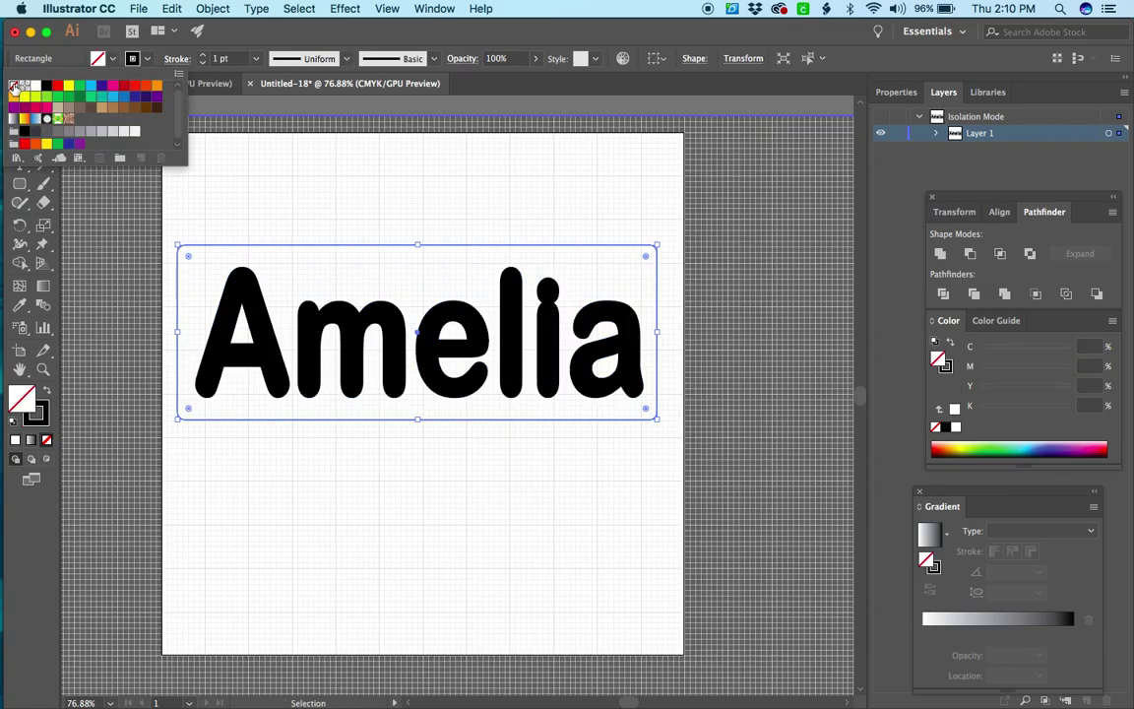
{"action": "left_click", "coordinate": [273, 212]}
Shrink the Amelia lettering slightly from its lower-right corner so it sits inside the rectangle
{"action": "scroll", "coordinate": [245, 355], "scroll_direction": "up", "scroll_amount": 5}
{"action": "scroll", "coordinate": [245, 358], "scroll_direction": "up", "scroll_amount": 1}
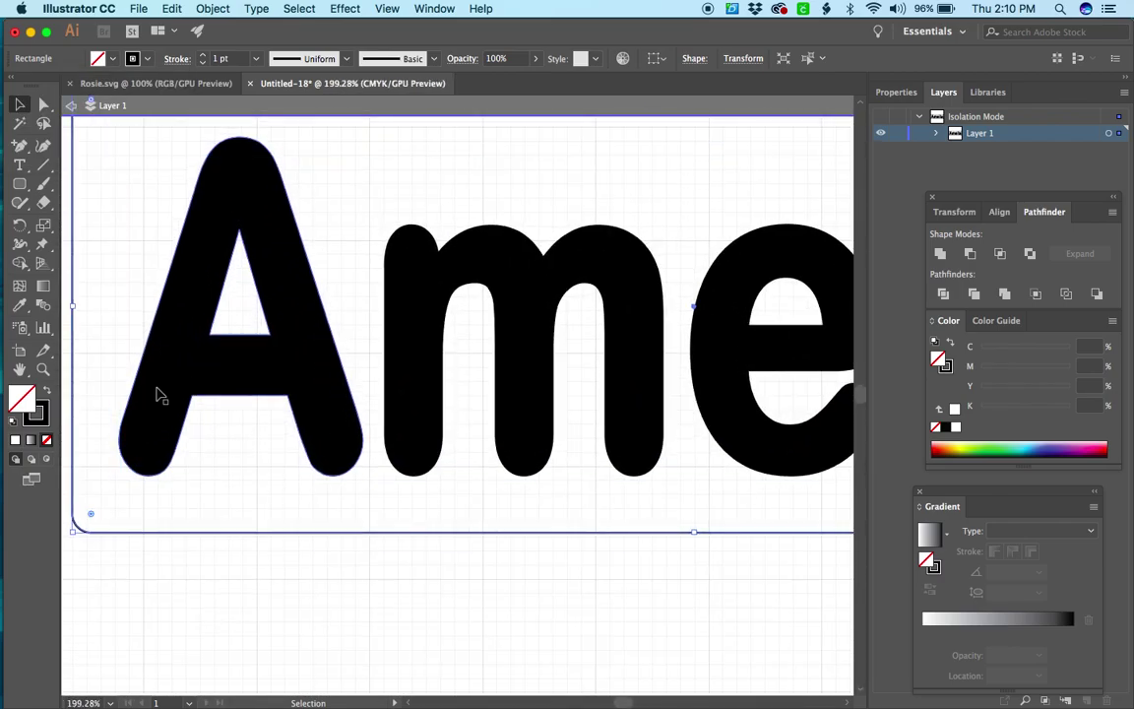
{"action": "left_click", "coordinate": [146, 418]}
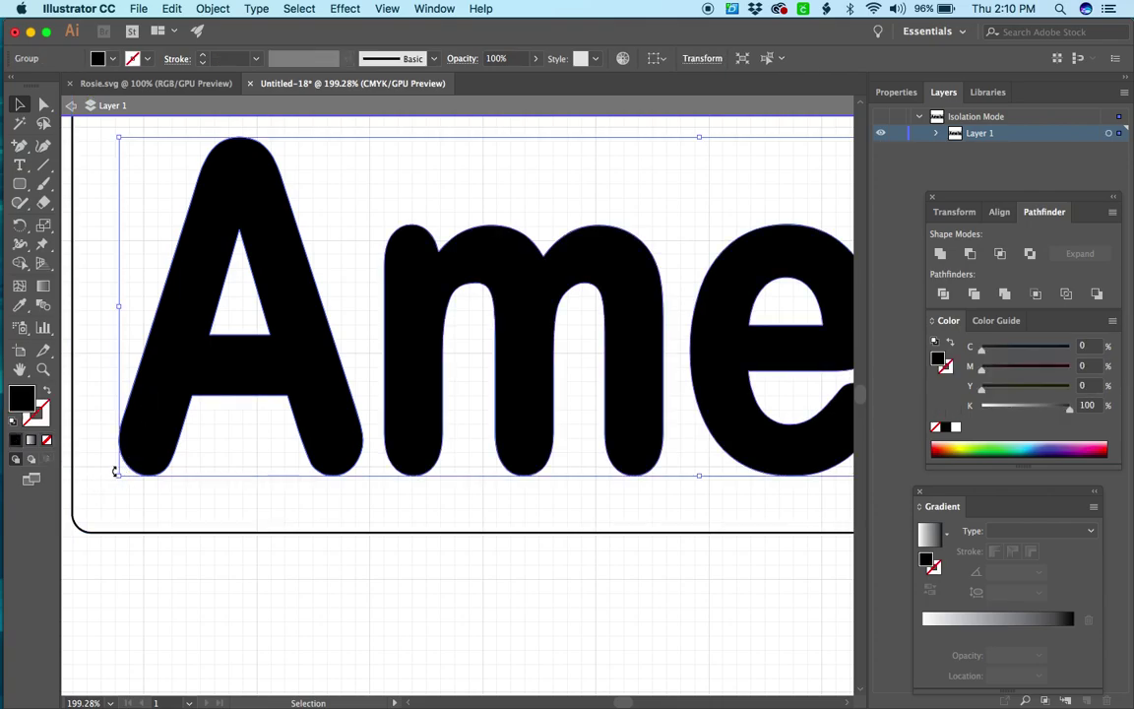
{"action": "scroll", "coordinate": [118, 474], "scroll_direction": "right", "scroll_amount": 10}
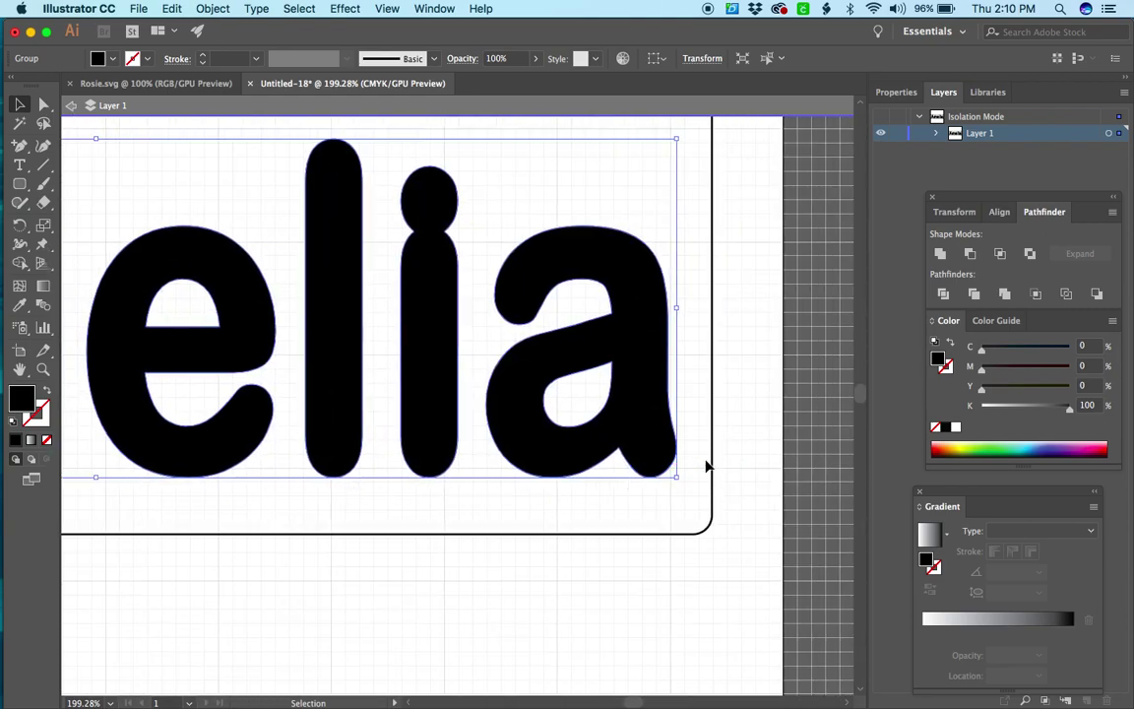
{"action": "left_click_drag", "start_coordinate": [679, 482], "coordinate": [670, 482]}
{"action": "scroll", "coordinate": [669, 484], "scroll_direction": "down", "scroll_amount": 5}
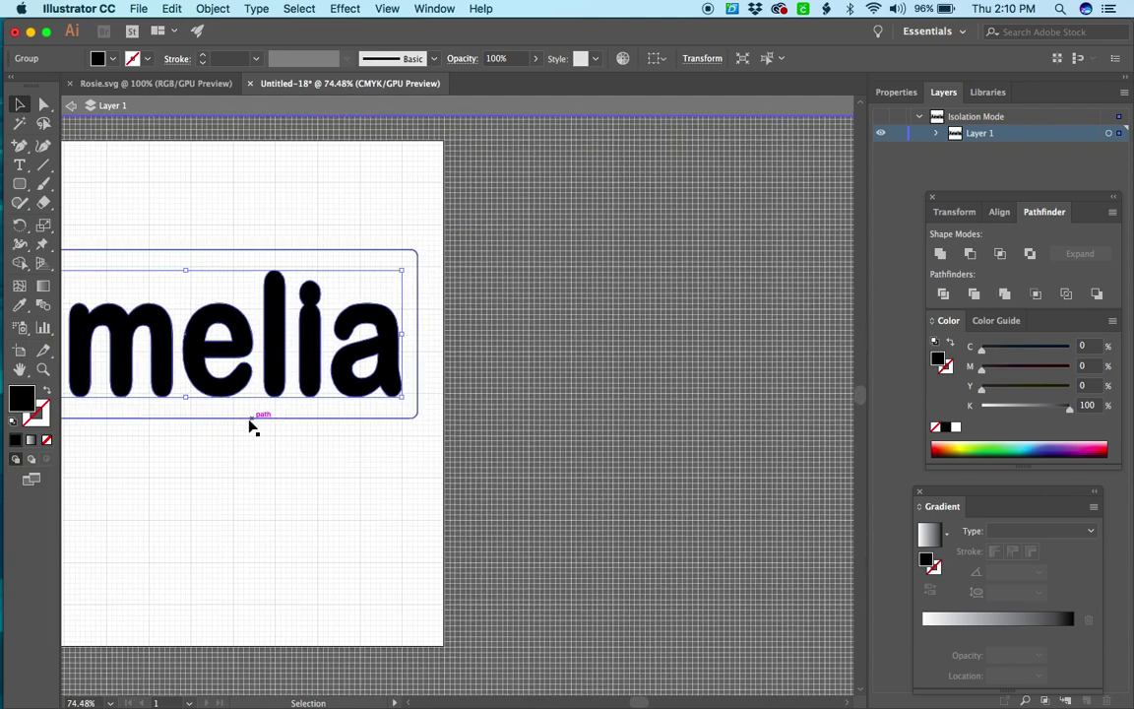
{"action": "scroll", "coordinate": [250, 425], "scroll_direction": "left", "scroll_amount": 5}
{"action": "left_click", "coordinate": [281, 458]}
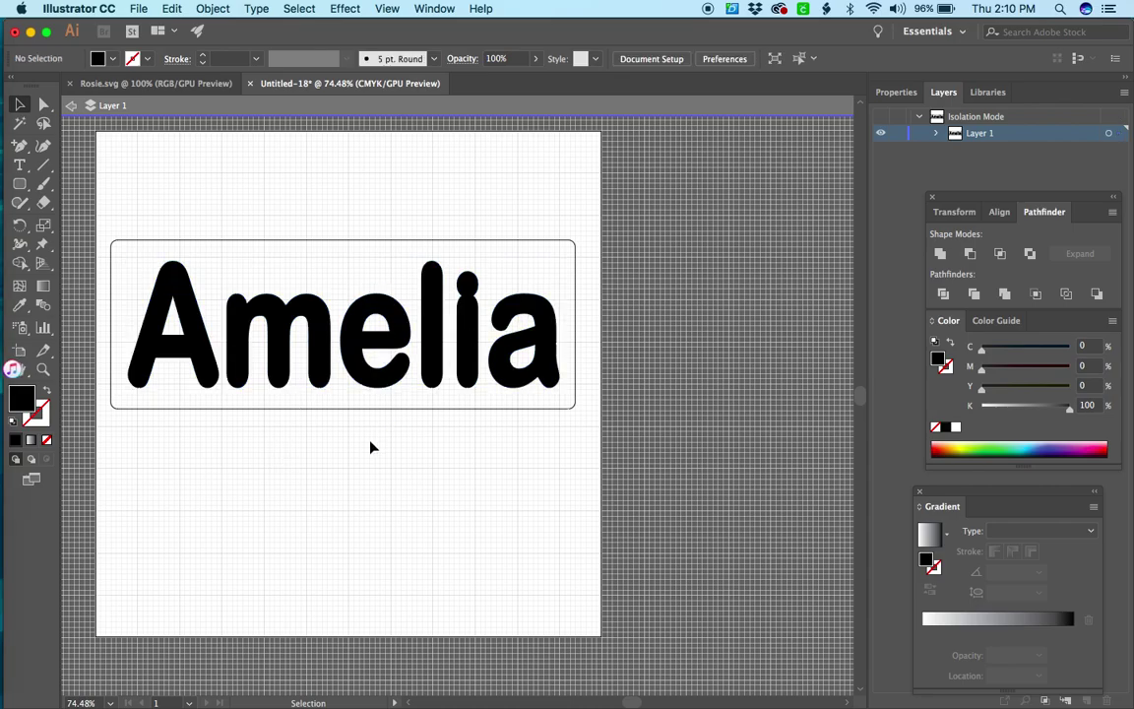
Check the rounded rectangle, then hide the document grid
{"action": "left_click", "coordinate": [372, 242]}
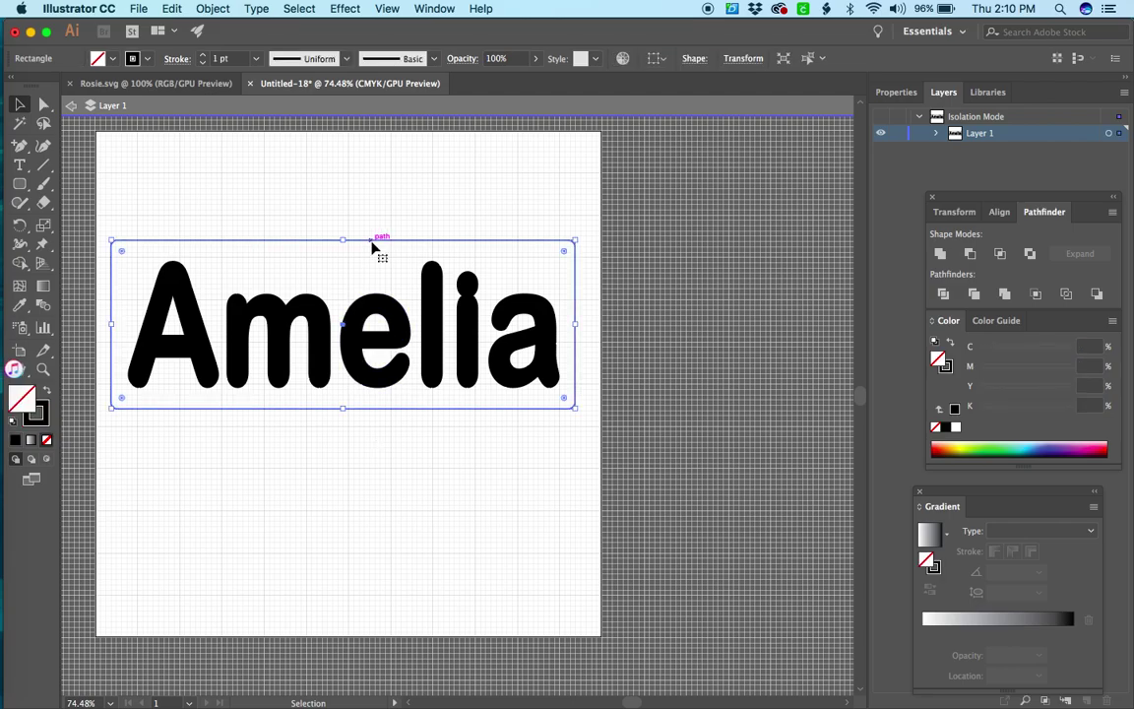
{"action": "left_click", "coordinate": [436, 199]}
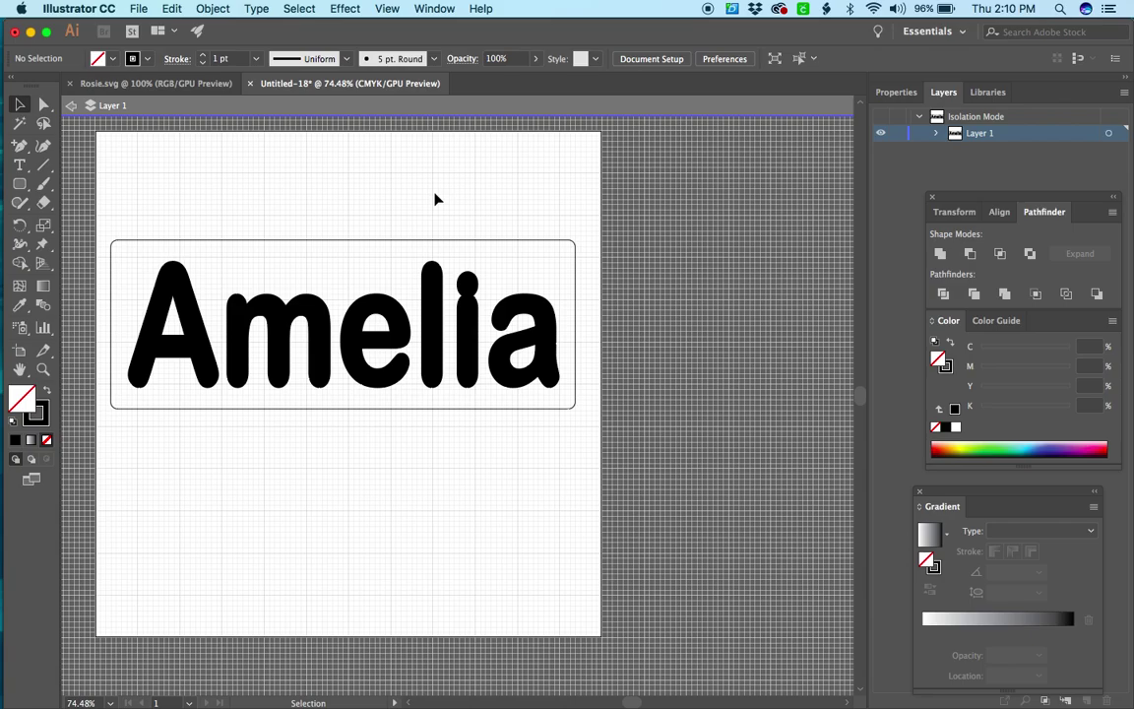
{"action": "key", "text": "super+apostrophe"}
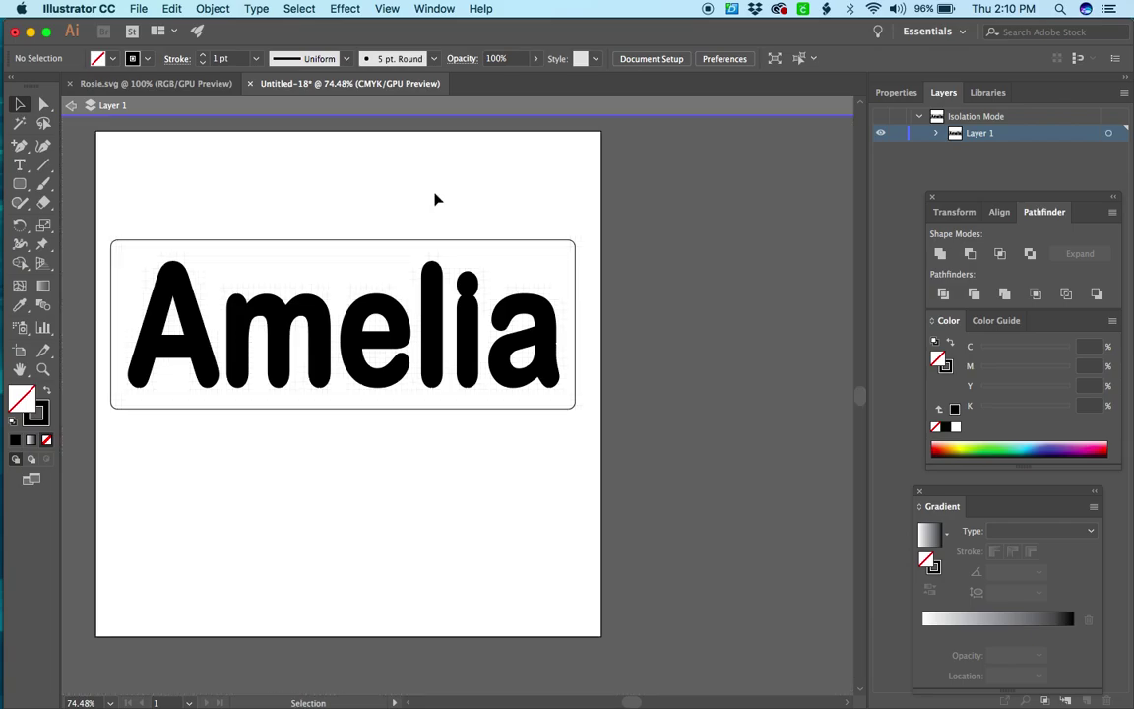